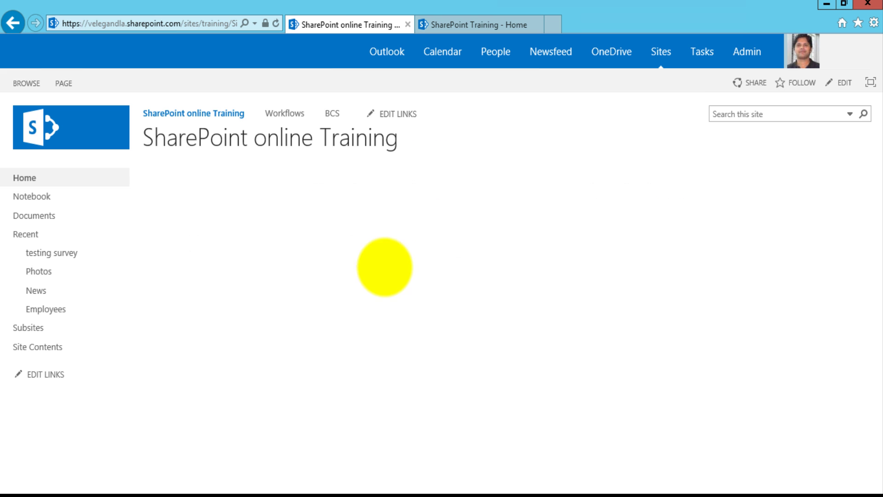
# Step: Put the home page in edit mode and add the Social Collaboration Site Users web part
pyautogui.click(128, 26)
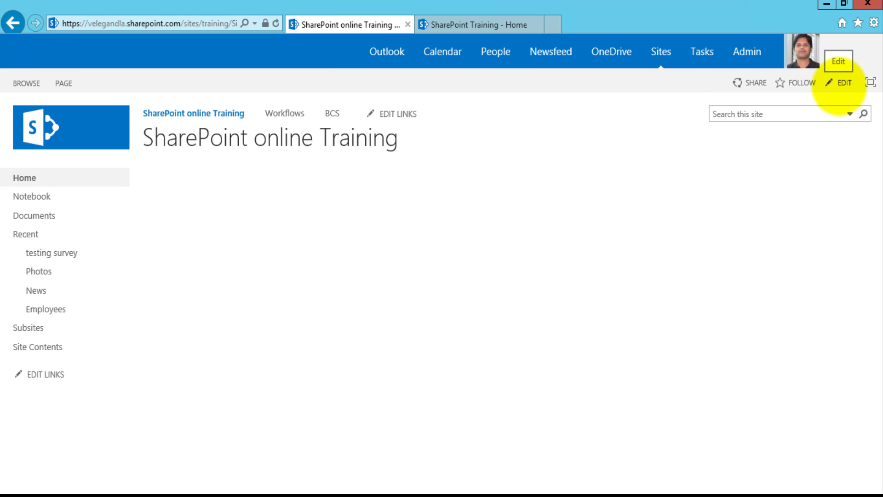
pyautogui.click(841, 83)
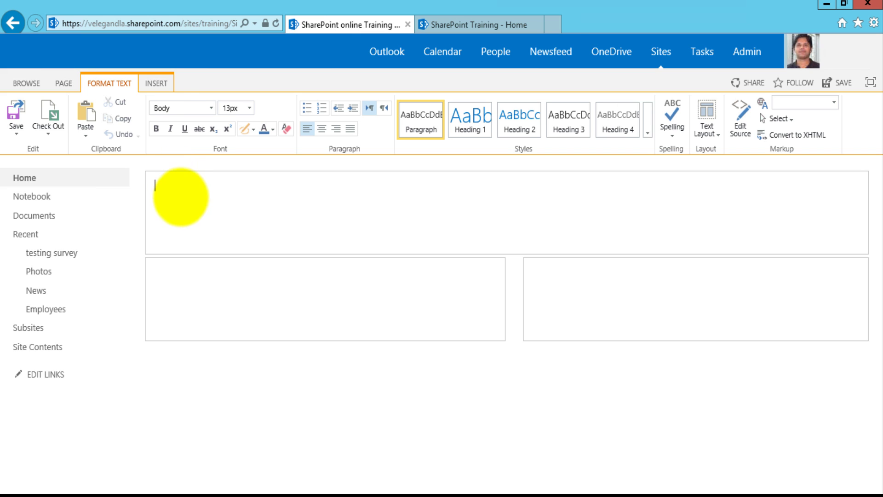
pyautogui.click(156, 83)
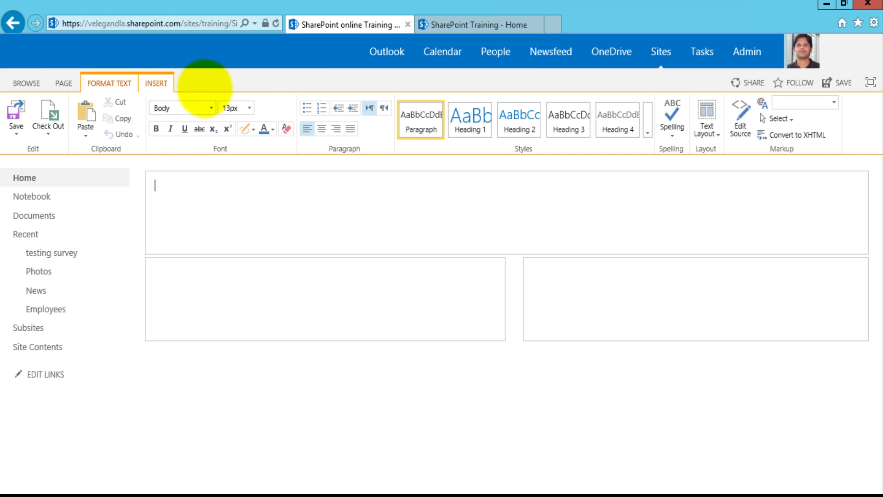
pyautogui.click(245, 117)
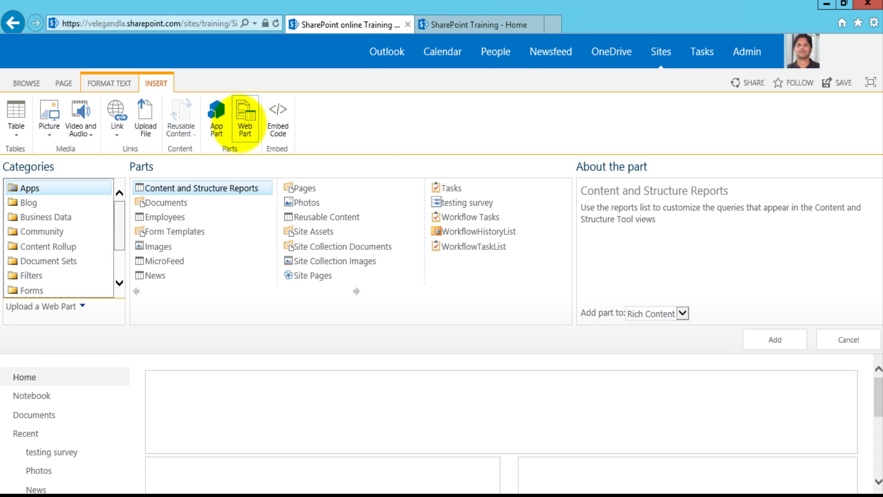
pyautogui.scroll(-4, 119, 281)
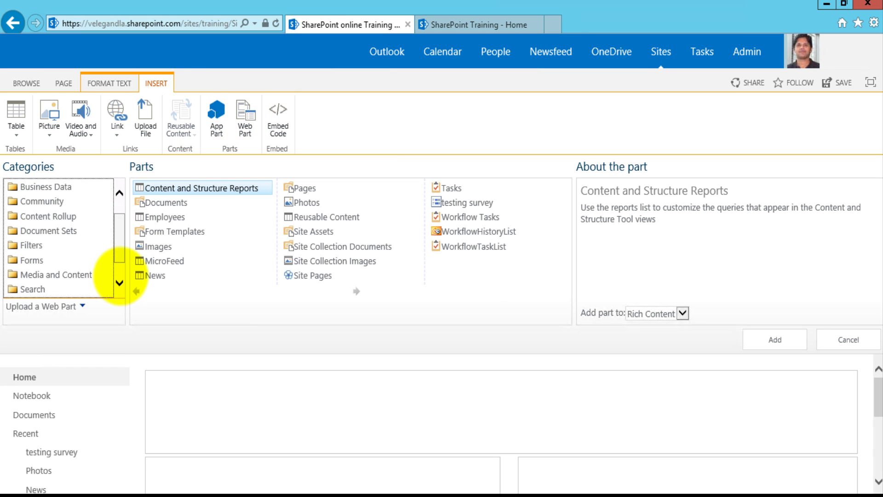
pyautogui.click(69, 290)
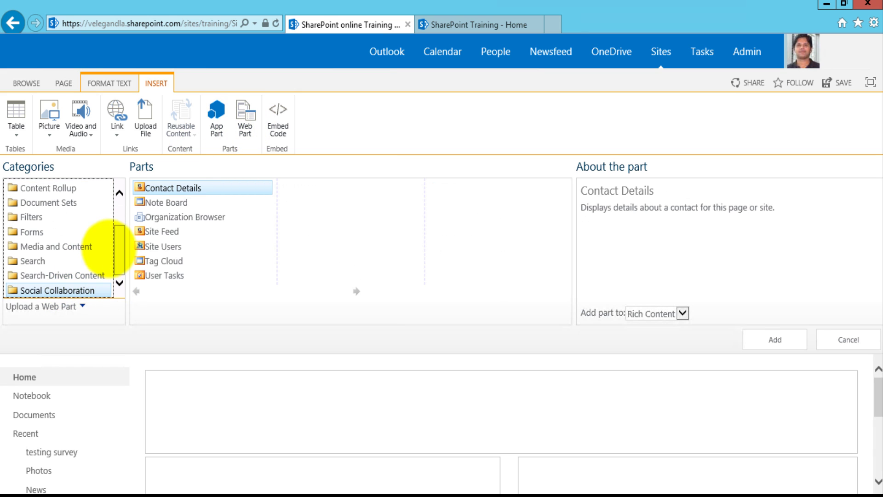
pyautogui.click(162, 246)
pyautogui.click(780, 339)
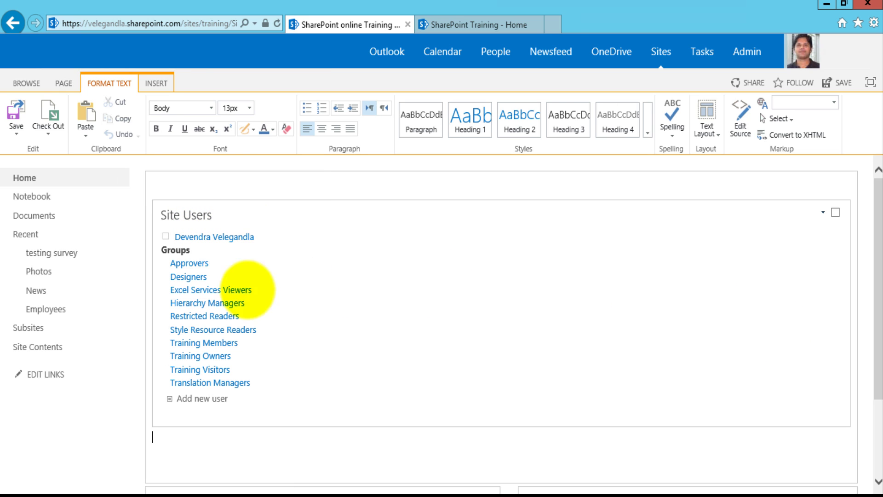
# Step: Set the Site Users web part to show people in the site's member group
pyautogui.click(823, 212)
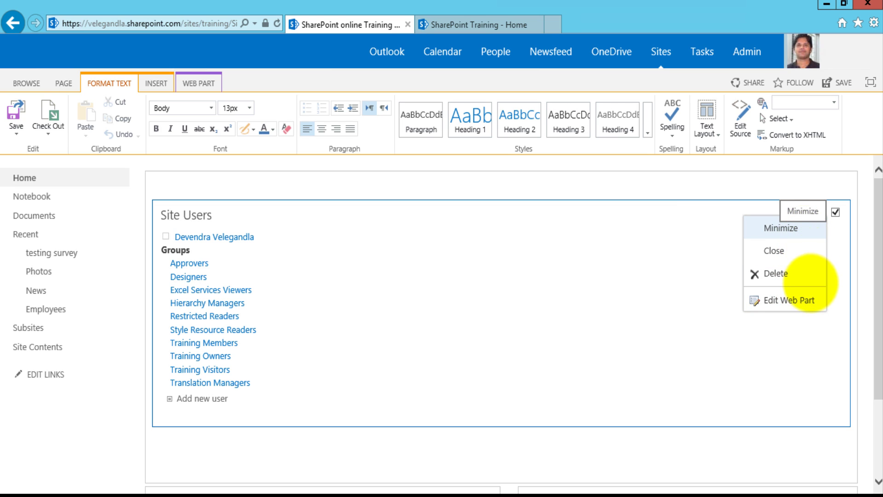
pyautogui.click(789, 300)
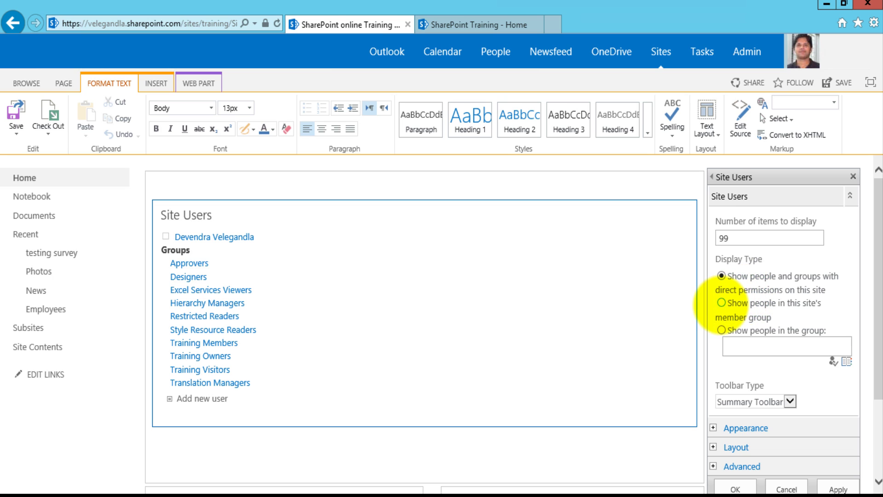
pyautogui.click(721, 303)
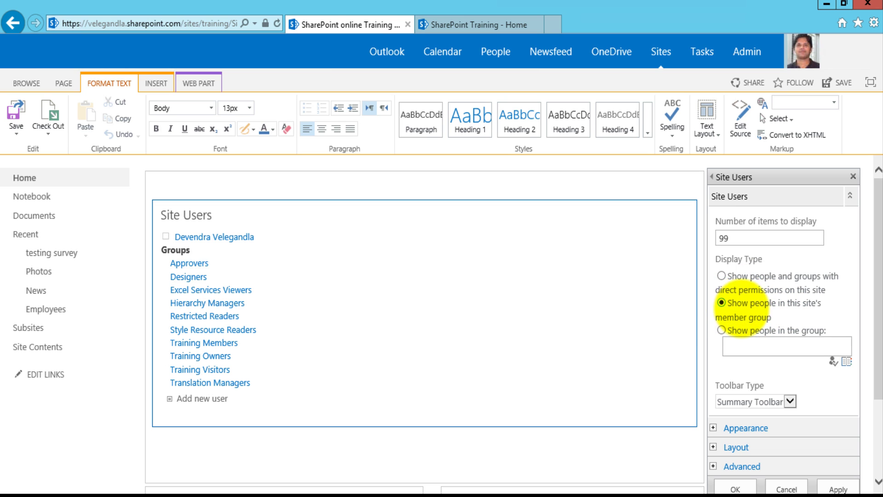
pyautogui.scroll(-3, 750, 302)
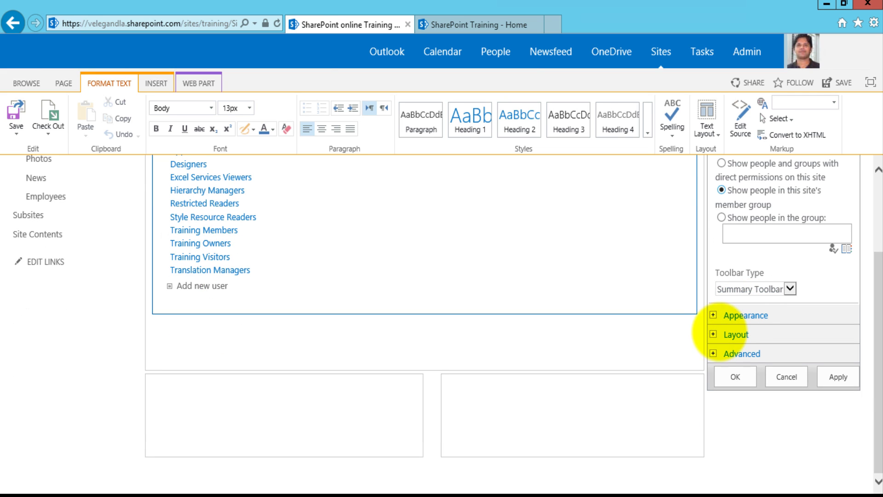
# Step: Set the web part's Export Mode to 'Export all data' and apply the settings
pyautogui.click(713, 353)
pyautogui.scroll(-3, 735, 382)
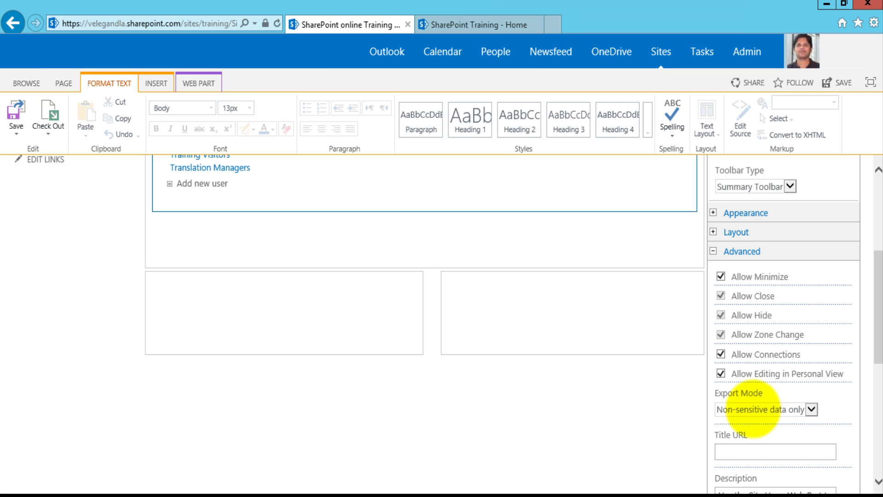
pyautogui.click(755, 409)
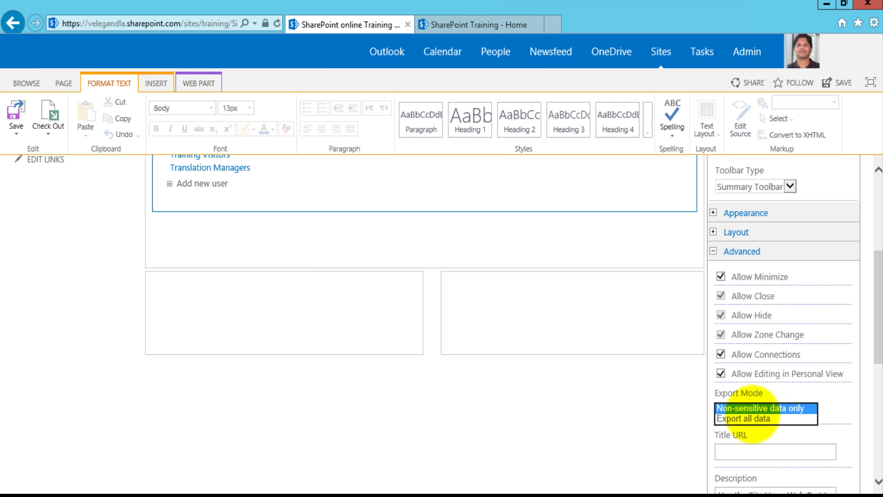
pyautogui.click(754, 418)
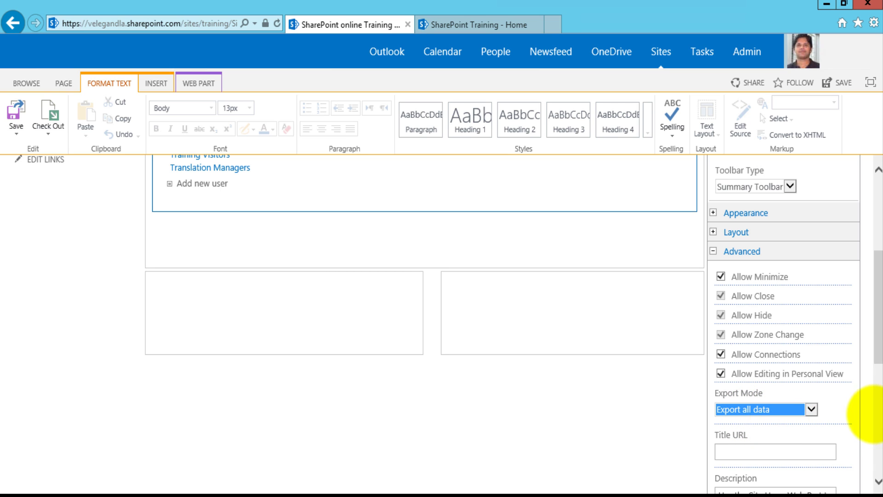
pyautogui.scroll(-8, 870, 419)
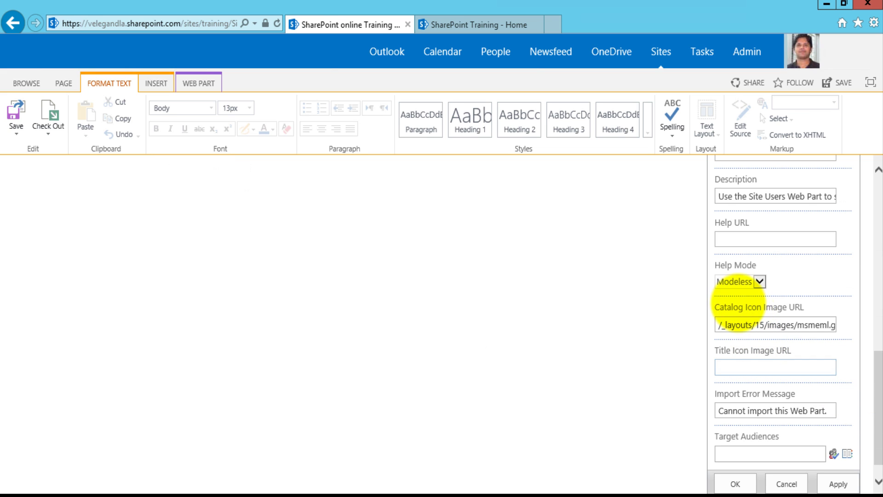
pyautogui.scroll(1, 778, 301)
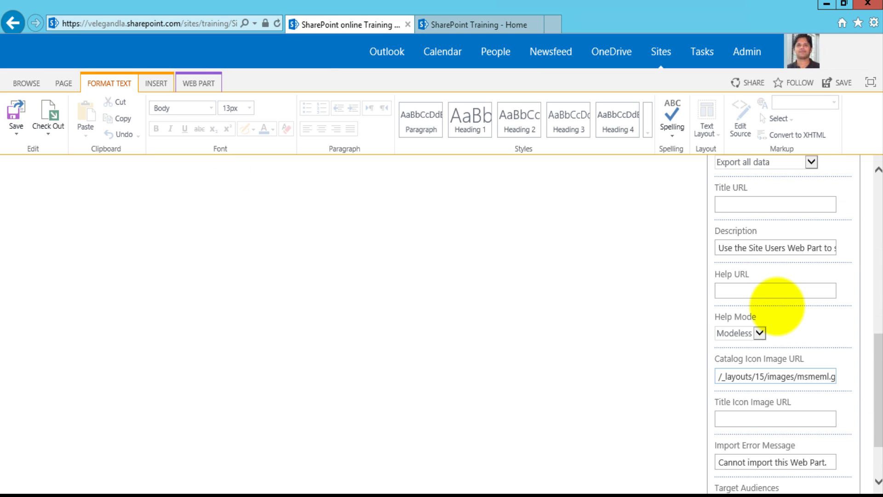
pyautogui.scroll(-2, 837, 447)
pyautogui.click(838, 459)
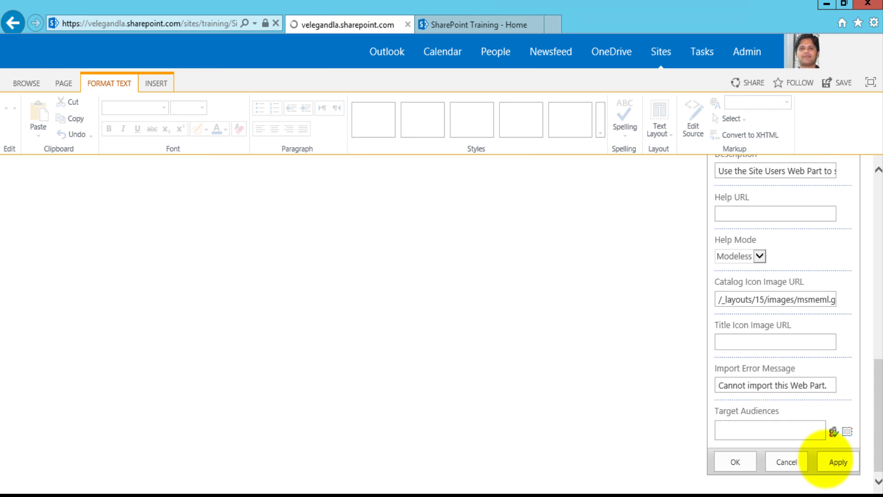
pyautogui.scroll(5, 711, 356)
pyautogui.scroll(3, 713, 363)
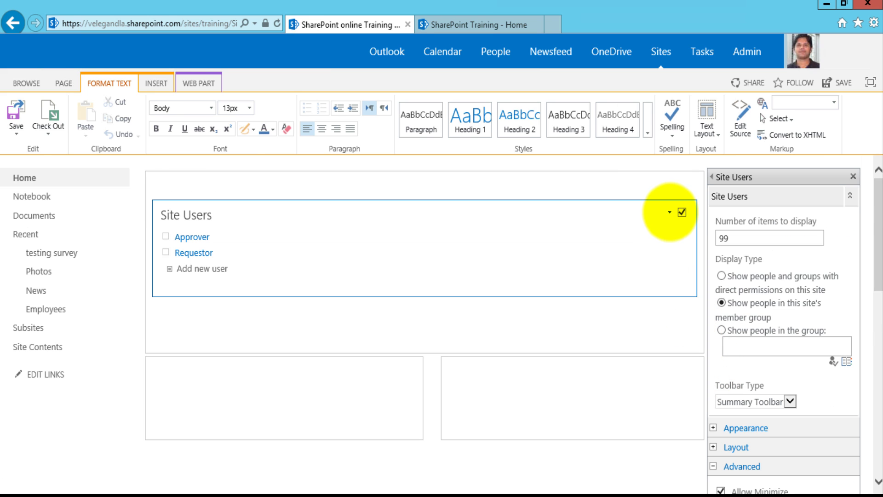
# Step: Export the Site Users web part and save it as Site Users.dwp on the Desktop
pyautogui.click(669, 212)
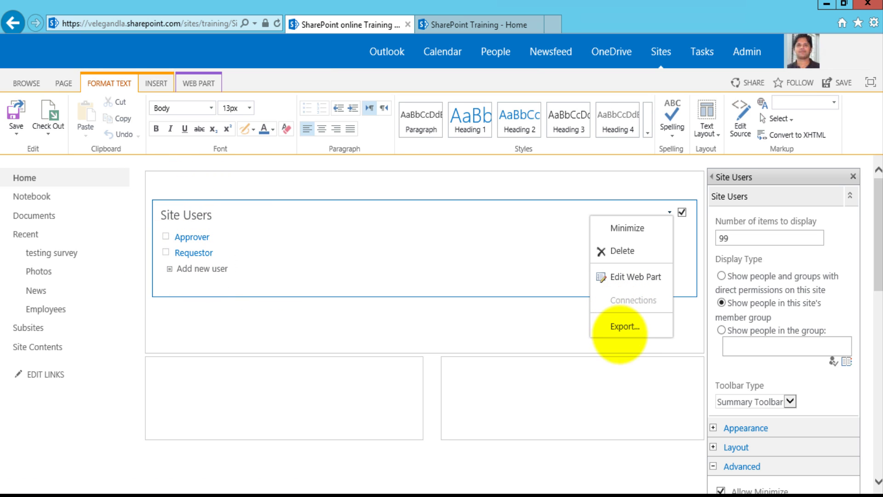
pyautogui.click(622, 326)
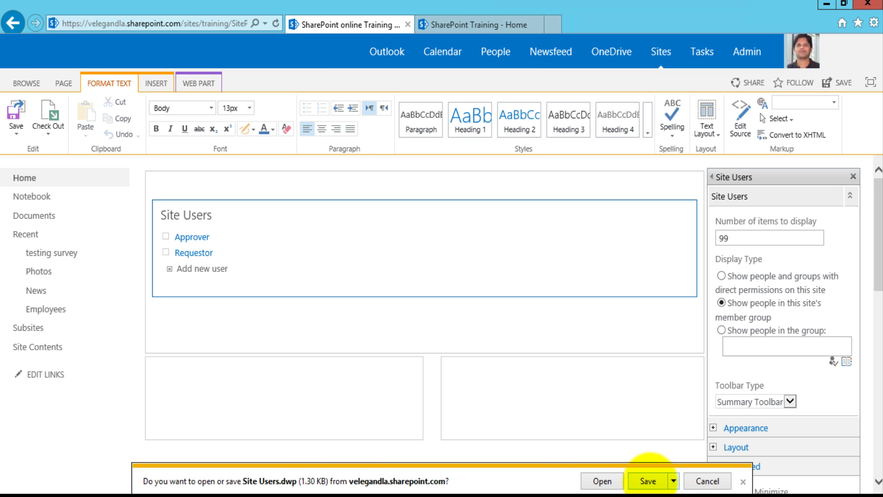
pyautogui.click(674, 481)
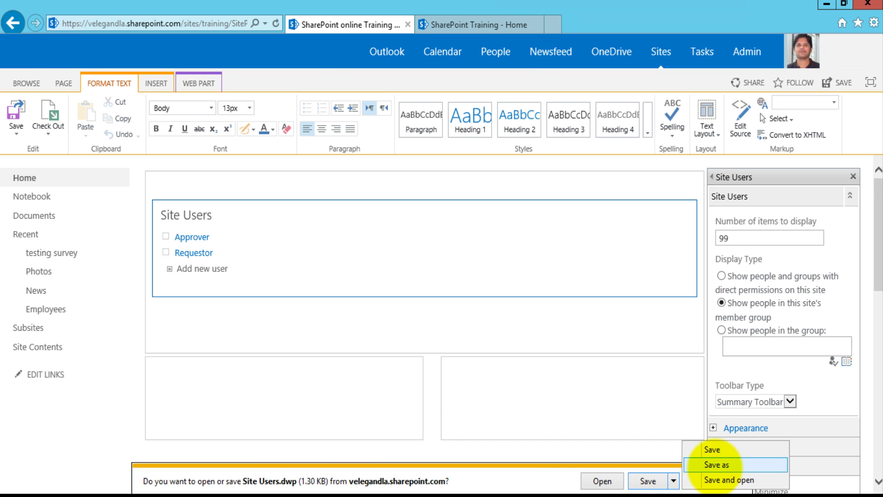
pyautogui.click(714, 463)
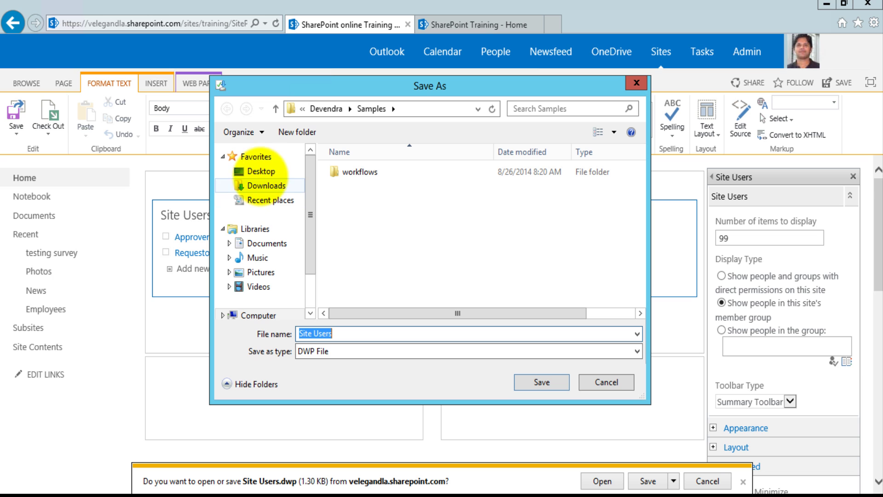
pyautogui.click(261, 171)
pyautogui.click(537, 382)
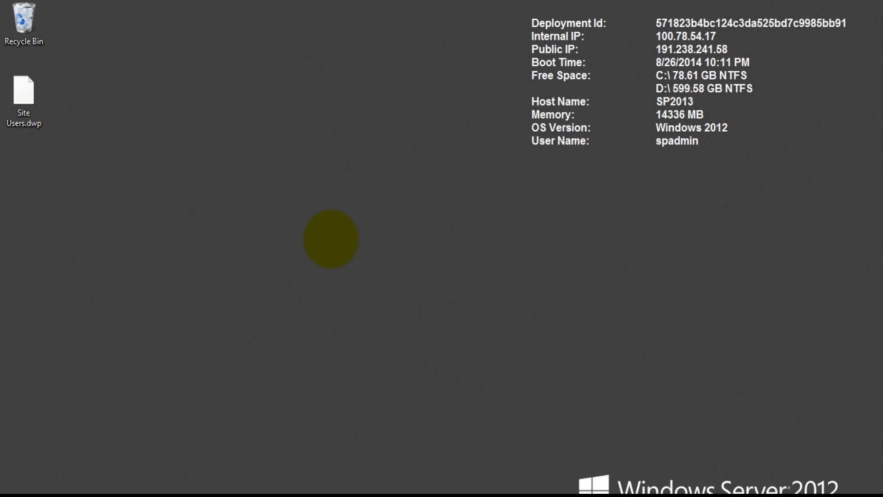
# Step: Open Site Users.dwp in Notepad++, move the xmlns attribute onto line 3, and save
pyautogui.rightClick(24, 98)
pyautogui.click(95, 138)
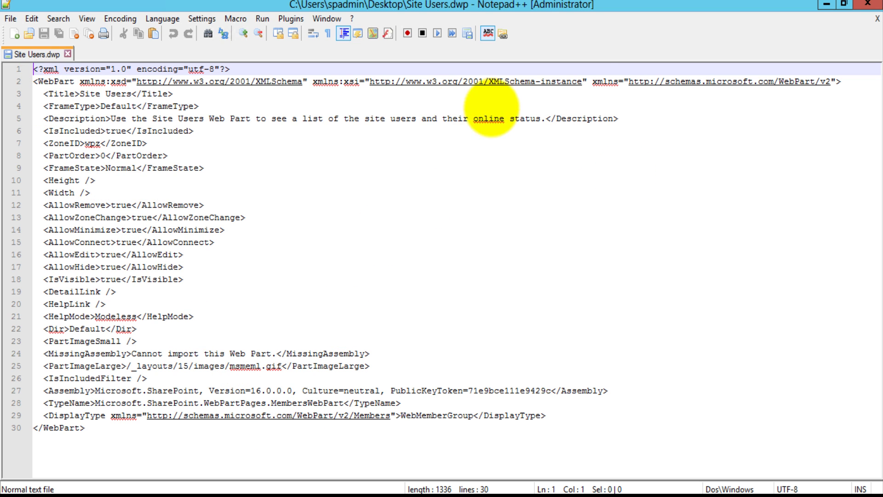
pyautogui.click(594, 82)
pyautogui.press('Return')
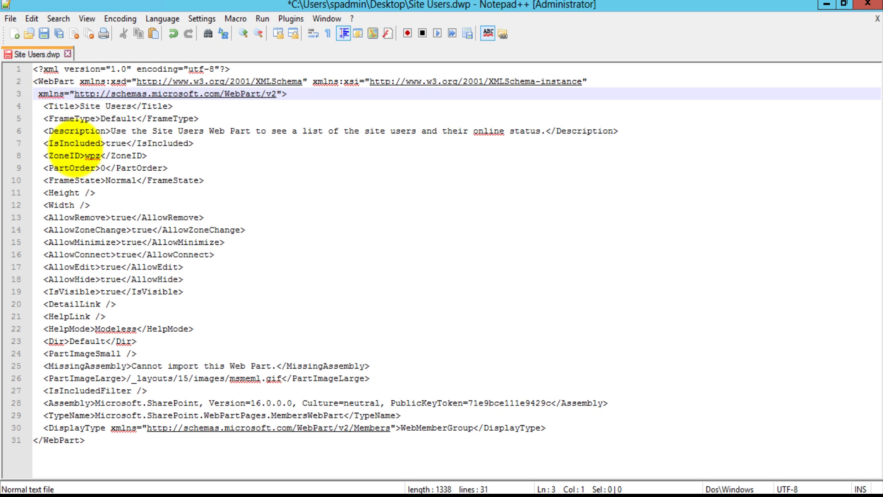
pyautogui.click(194, 155)
pyautogui.hotkey('ctrl', 's')
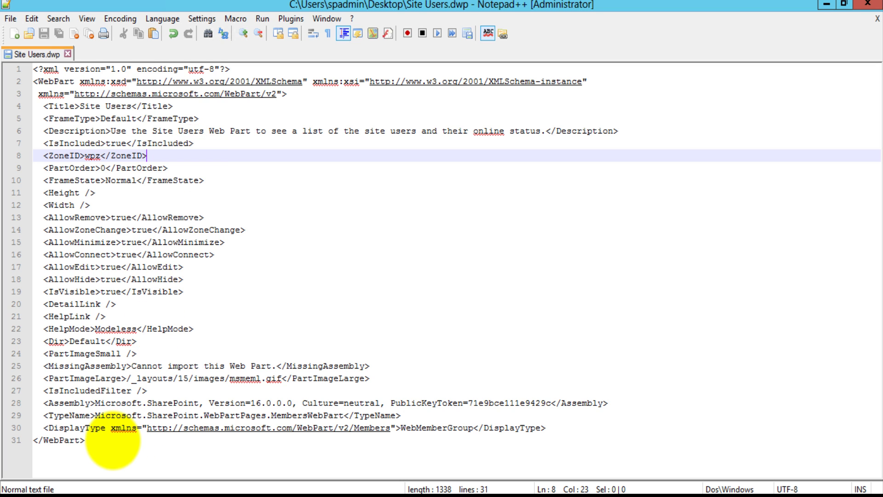
# Step: Review the rest of the web part XML, then return to the SharePoint page
pyautogui.click(120, 438)
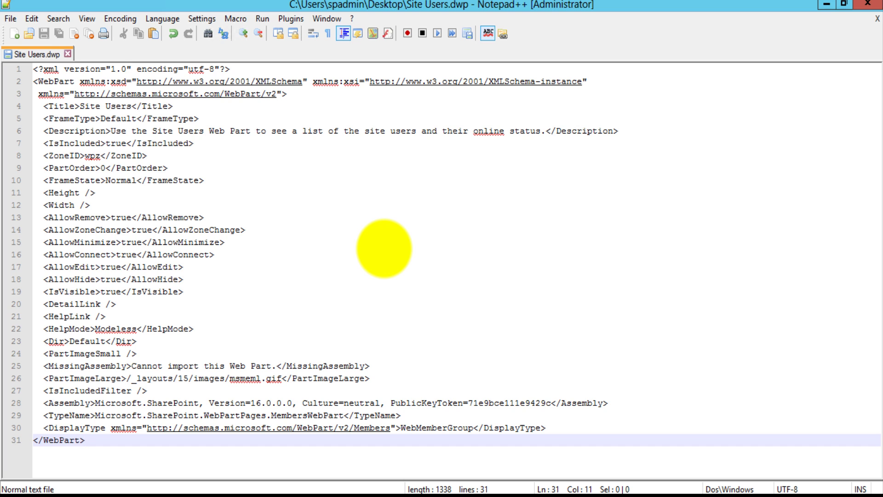
pyautogui.click(384, 249)
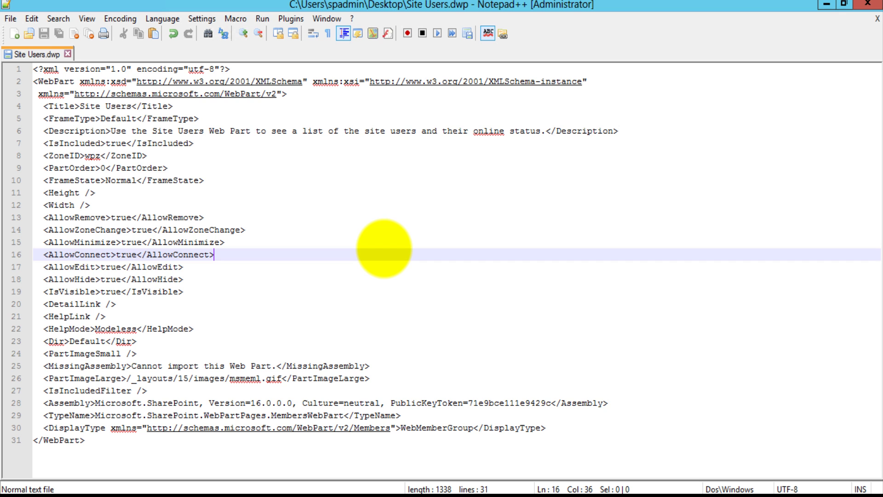
pyautogui.hotkey('alt', 'Tab')
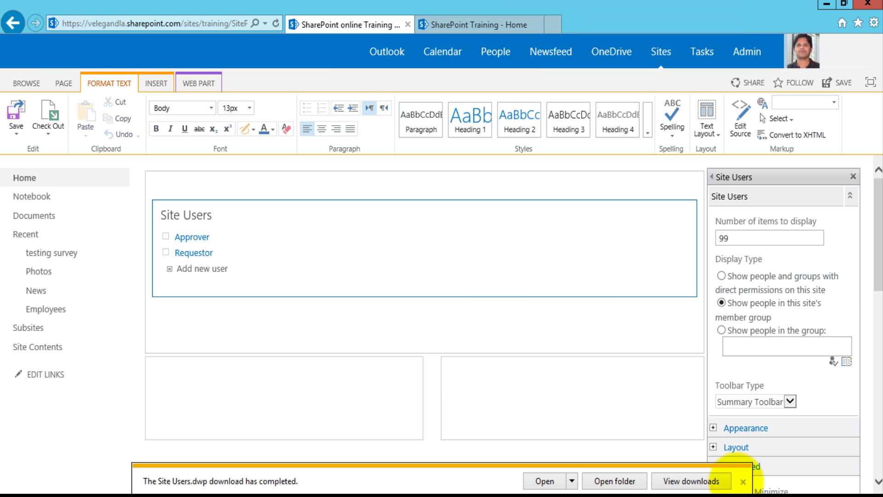
# Step: Dismiss the download notice and confirm the Site Users web part settings with OK
pyautogui.click(743, 481)
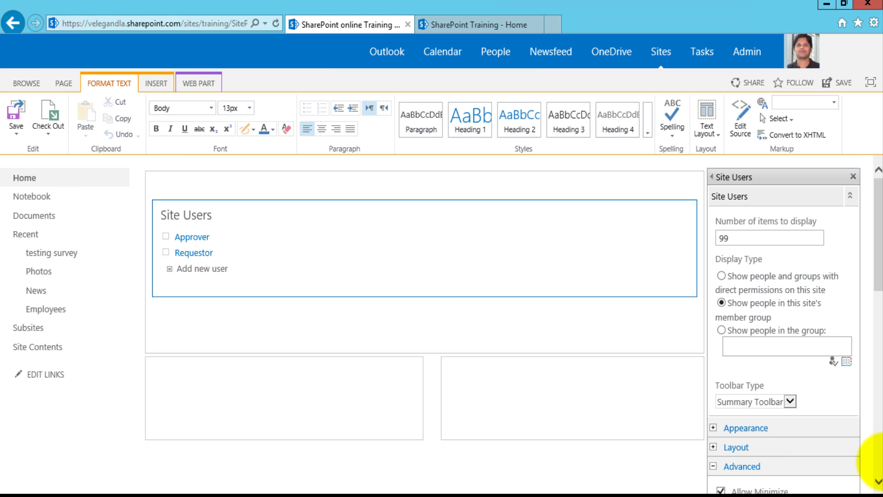
pyautogui.scroll(-5, 876, 459)
pyautogui.scroll(-6, 876, 462)
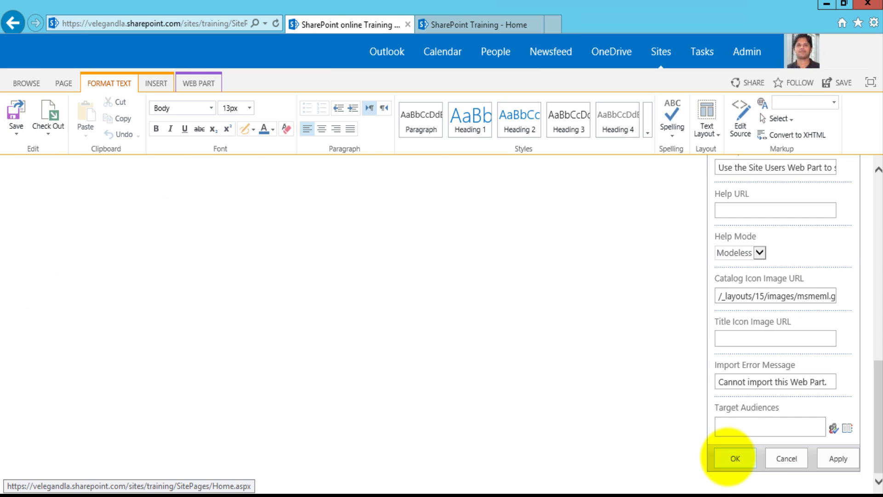
pyautogui.click(735, 459)
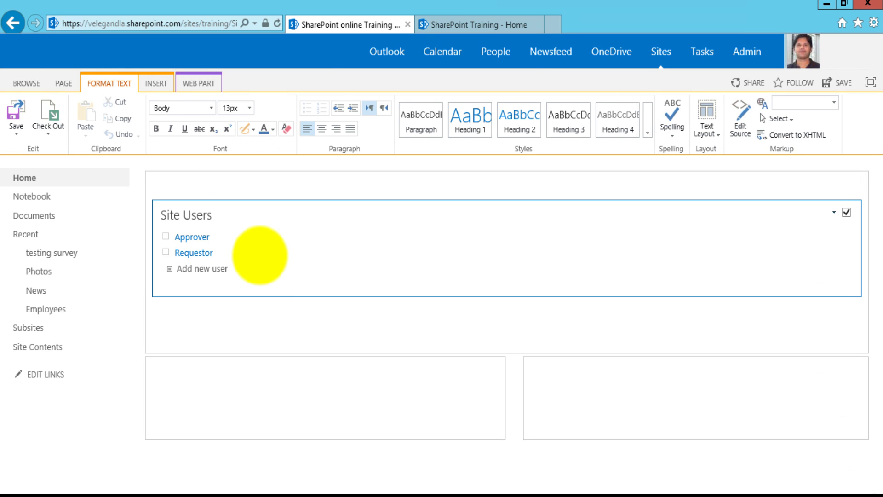
# Step: Add the Apps > Documents web part to the empty lower-left zone
pyautogui.click(195, 394)
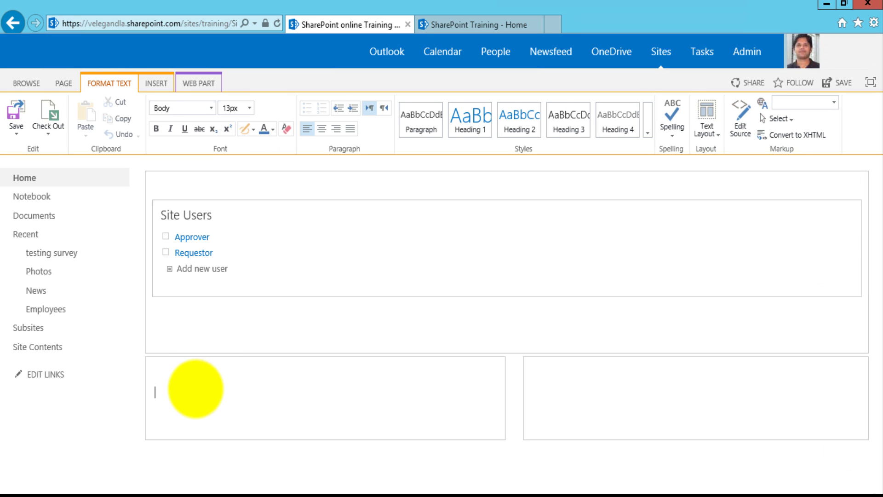
pyautogui.click(156, 83)
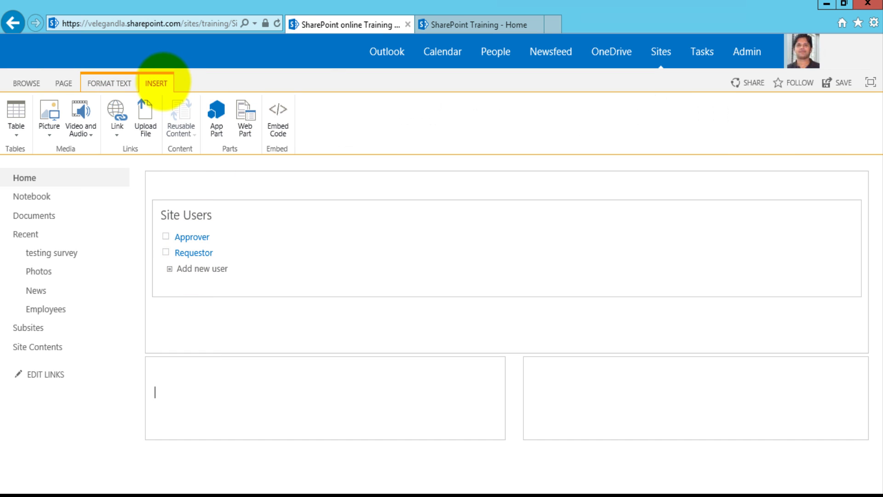
pyautogui.click(245, 119)
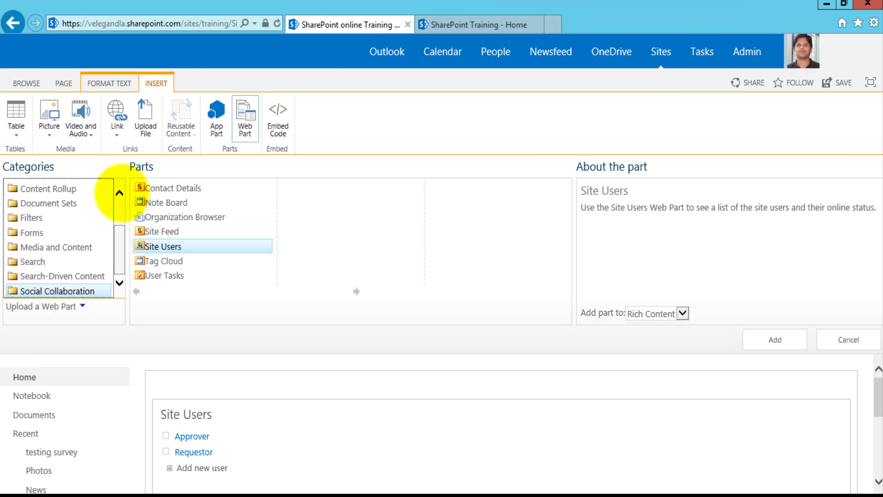
pyautogui.scroll(3, 110, 203)
pyautogui.click(25, 187)
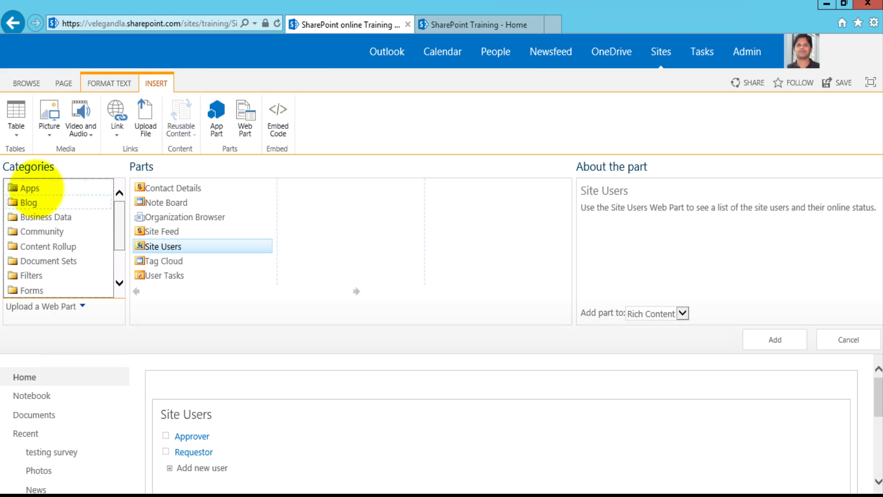
pyautogui.click(183, 202)
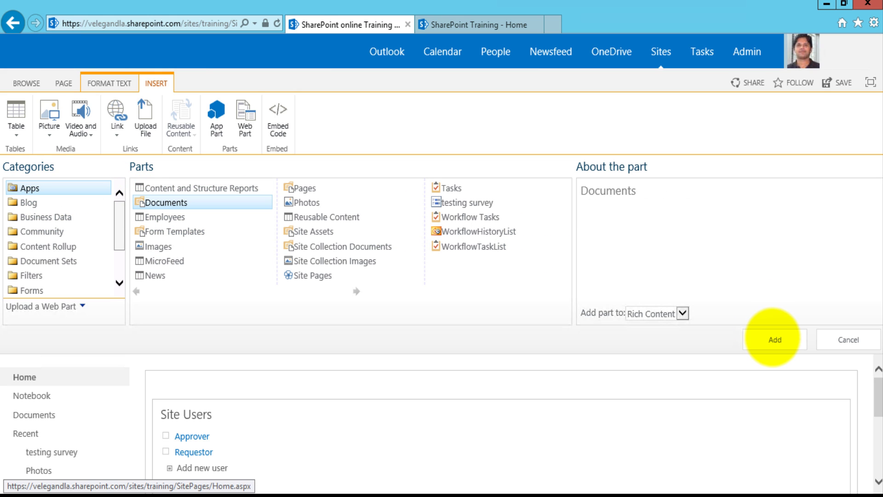
pyautogui.click(775, 340)
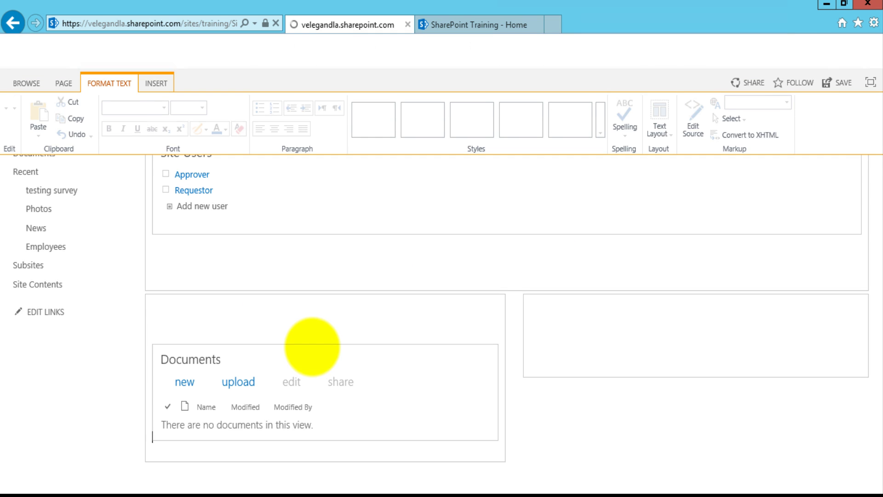
# Step: Rename the Documents web part's title to 'Recent documents' and apply
pyautogui.click(466, 351)
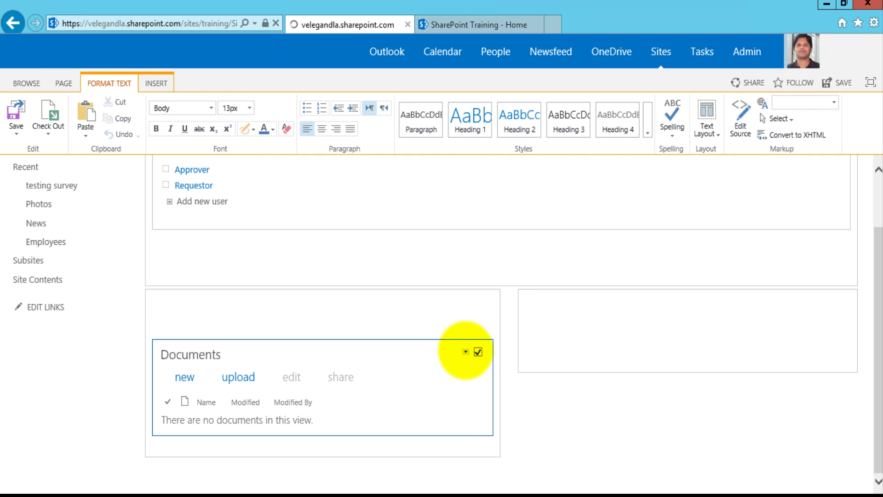
pyautogui.click(432, 439)
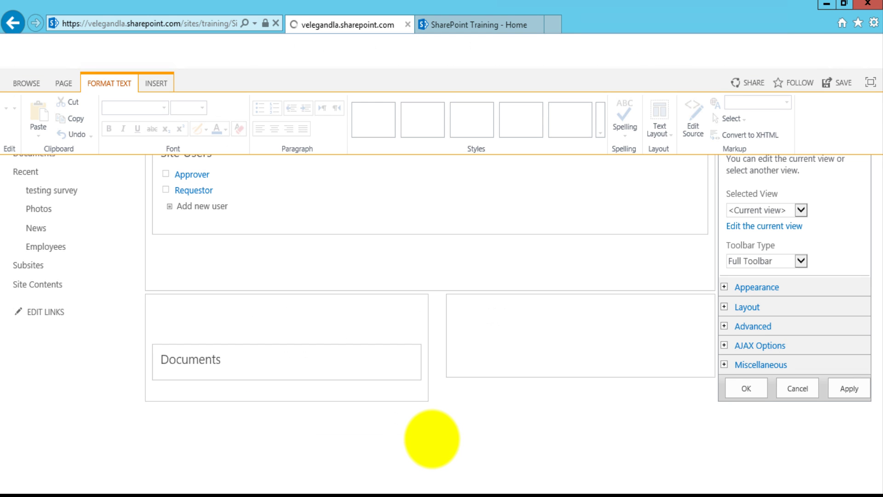
pyautogui.click(712, 282)
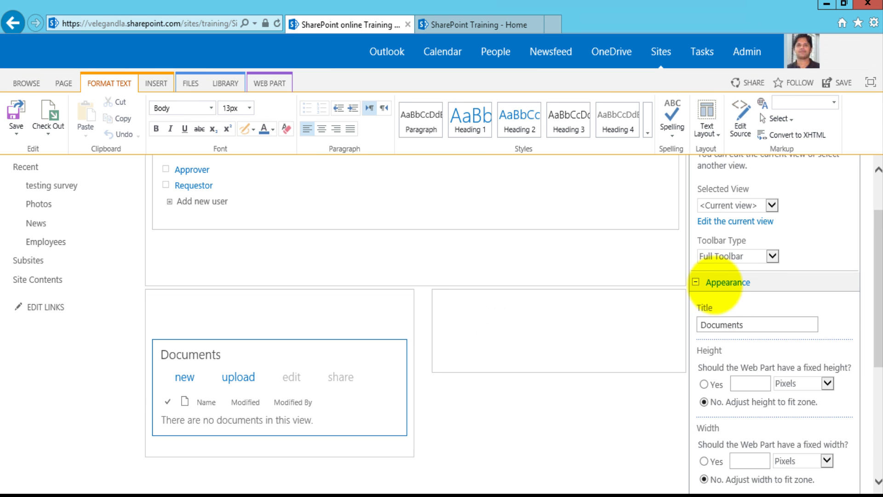
pyautogui.click(702, 324)
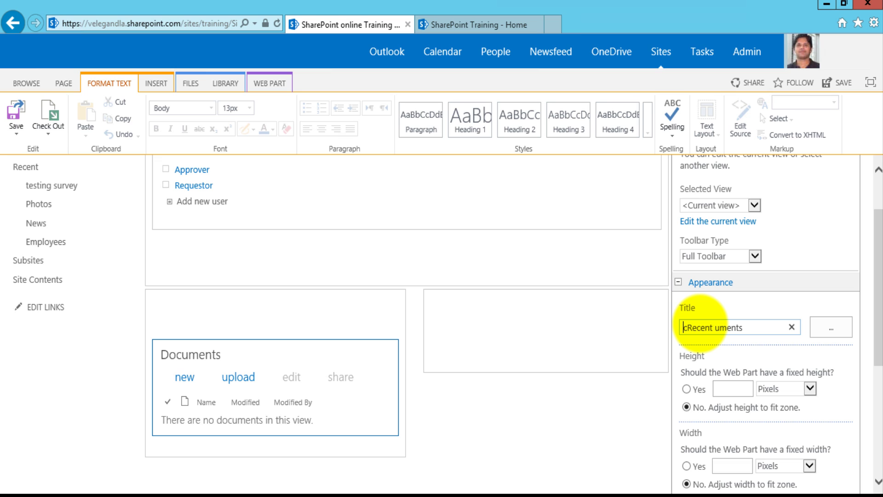
pyautogui.press('Delete')
pyautogui.write('doc')
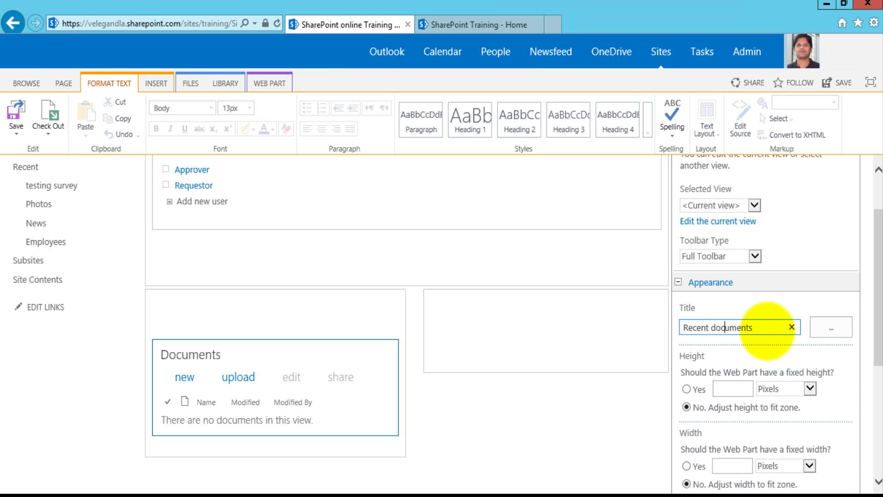
pyautogui.scroll(-5, 767, 331)
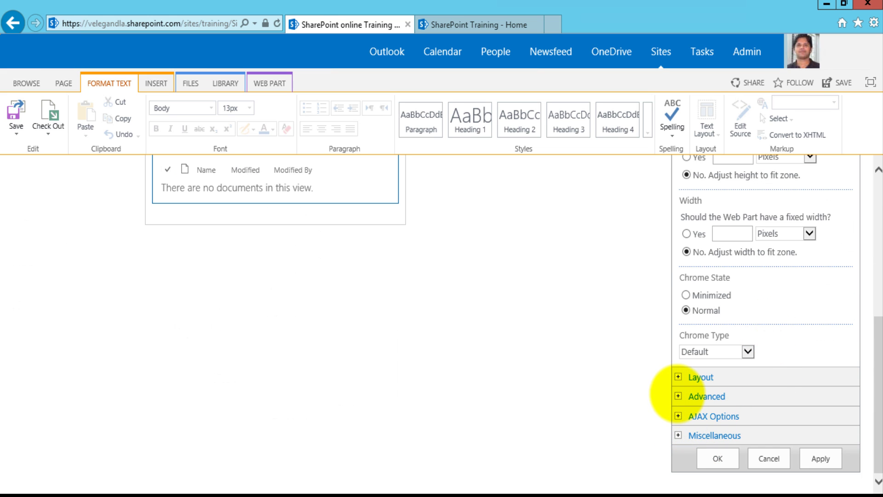
pyautogui.click(679, 396)
pyautogui.scroll(-4, 677, 394)
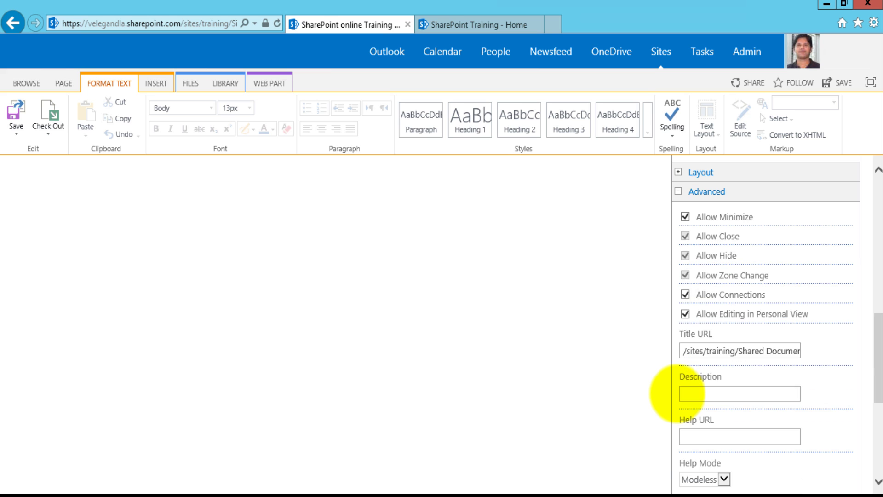
pyautogui.scroll(-2, 677, 394)
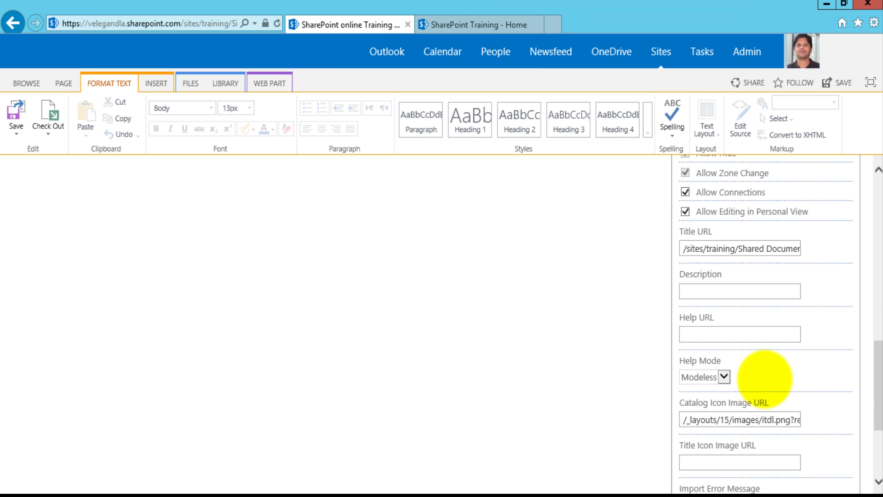
pyautogui.scroll(-3, 818, 370)
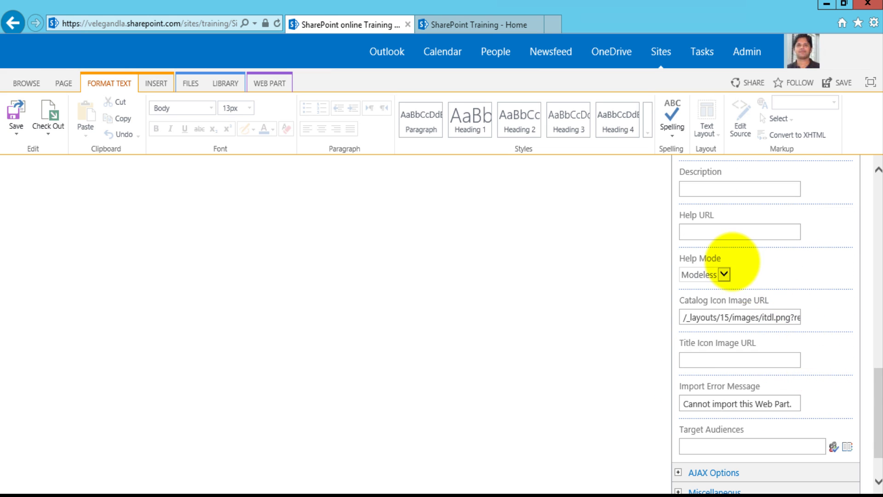
pyautogui.scroll(-1, 743, 361)
pyautogui.click(820, 459)
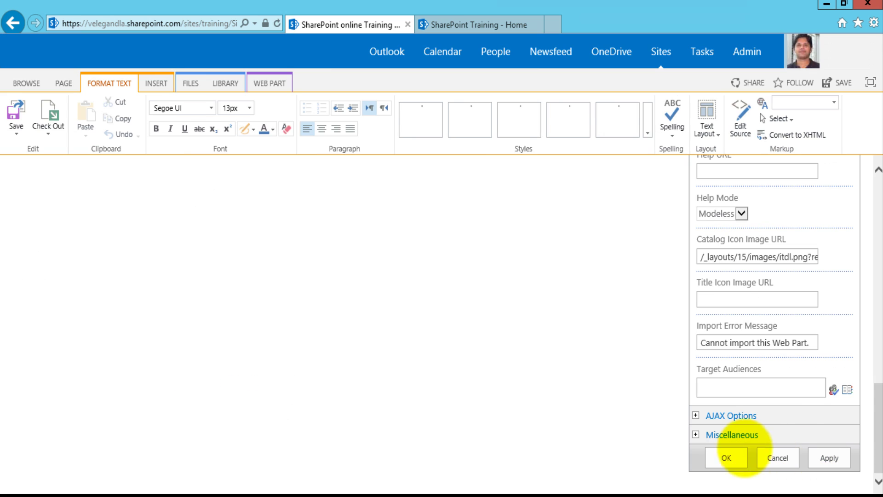
# Step: Confirm the web part settings, select the page address, and bring up SharePoint Designer's windows
pyautogui.click(726, 458)
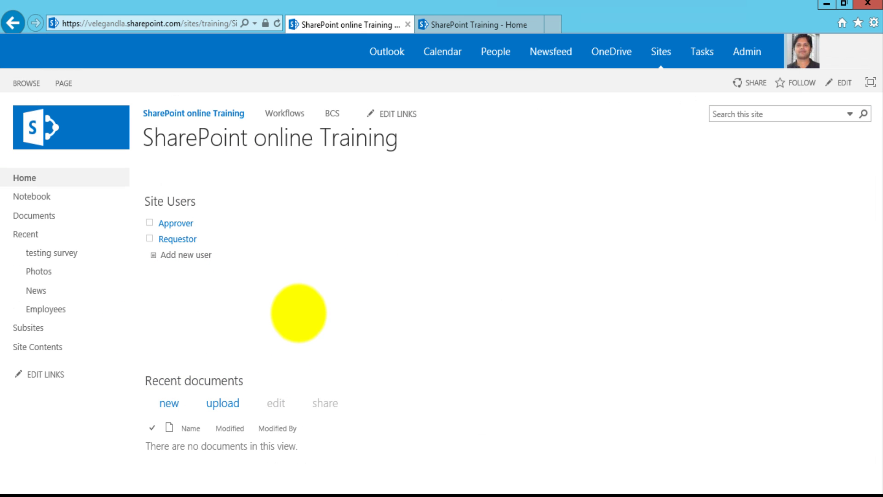
pyautogui.click(181, 23)
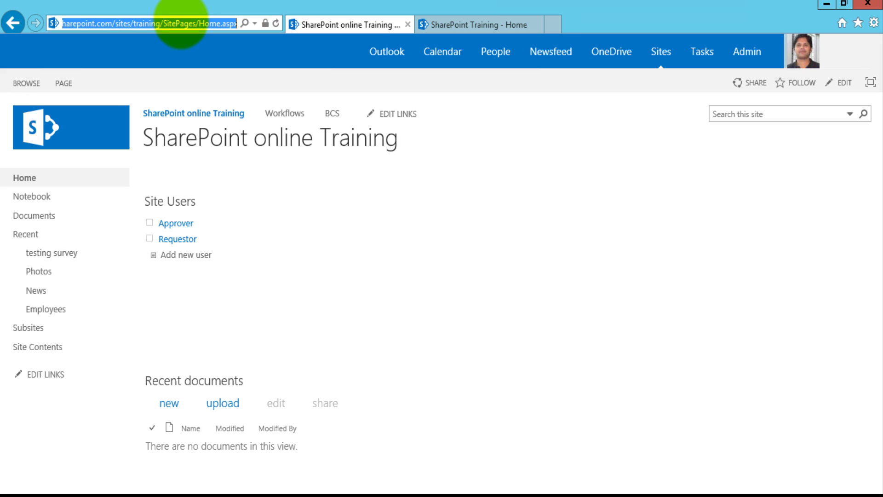
pyautogui.click(134, 486)
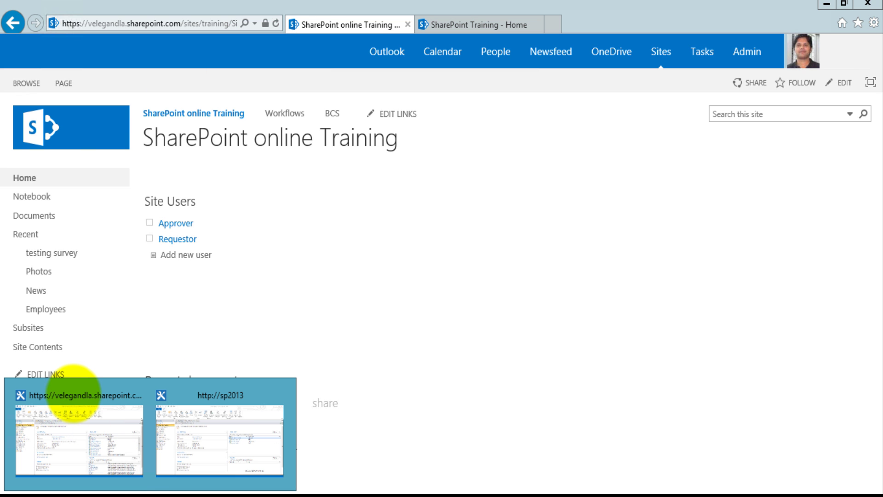
# Step: Open the Site Pages library in SharePoint Designer, checking the page file name in the browser address
pyautogui.click(73, 392)
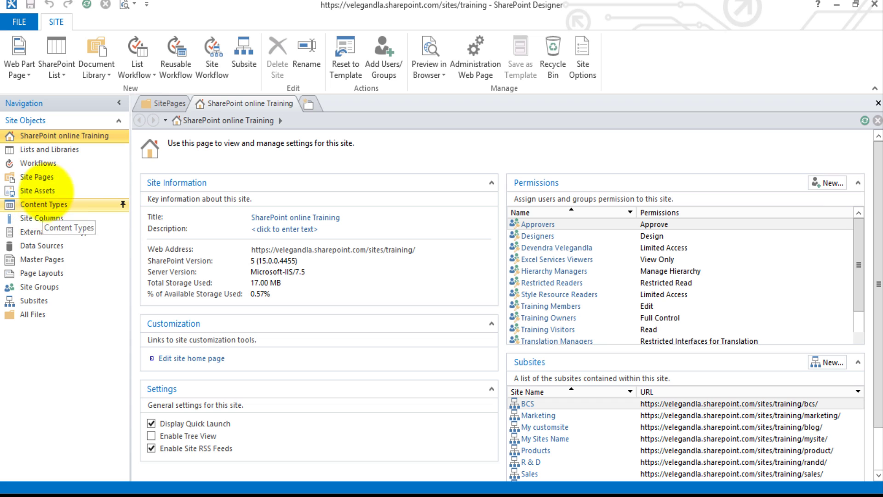
pyautogui.click(46, 177)
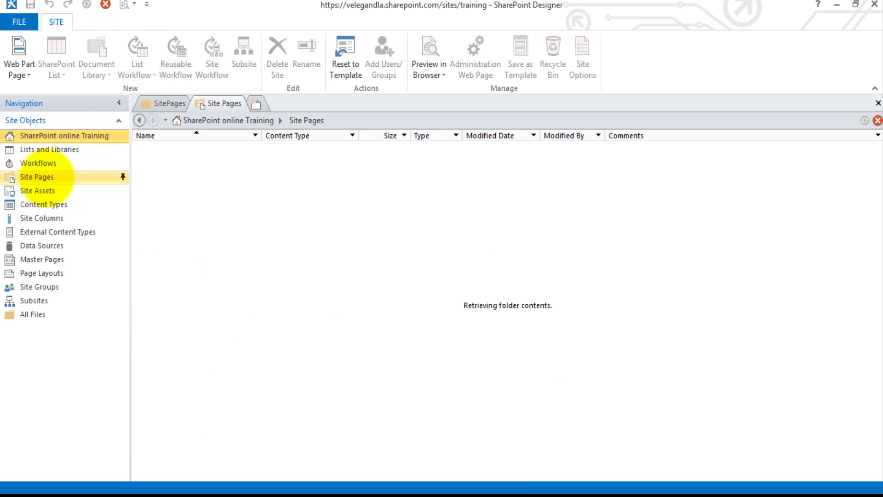
pyautogui.click(118, 24)
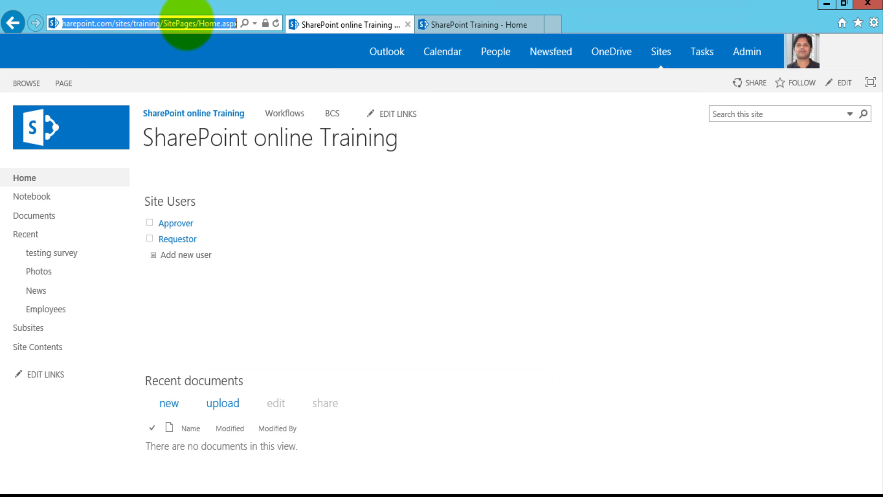
pyautogui.click(185, 23)
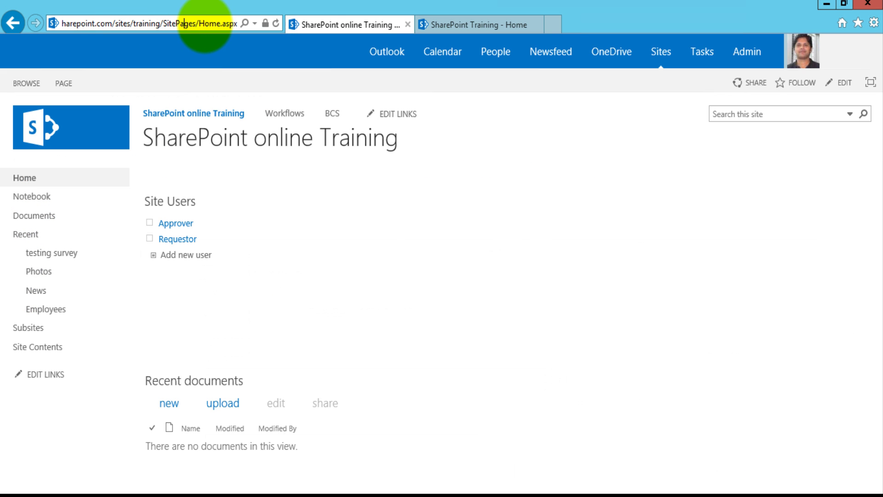
pyautogui.click(206, 23)
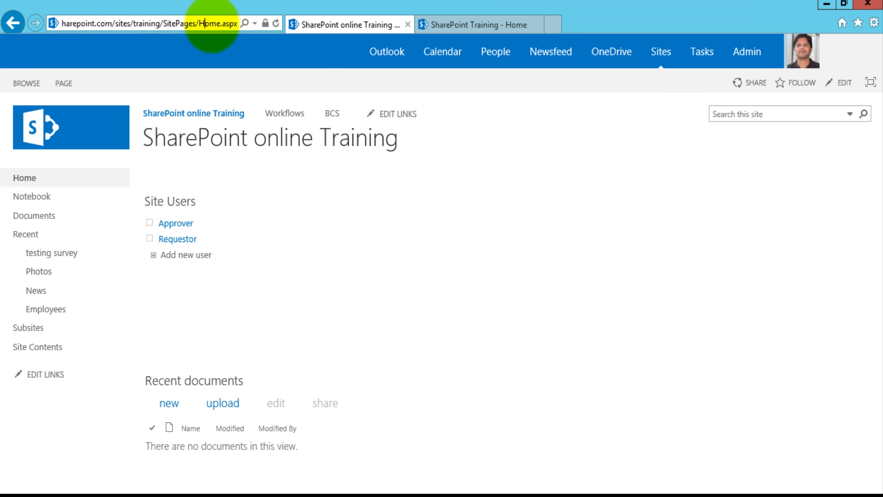
pyautogui.hotkey('alt', 'Tab')
# Step: Open Home.aspx as code in advanced mode
pyautogui.click(173, 148)
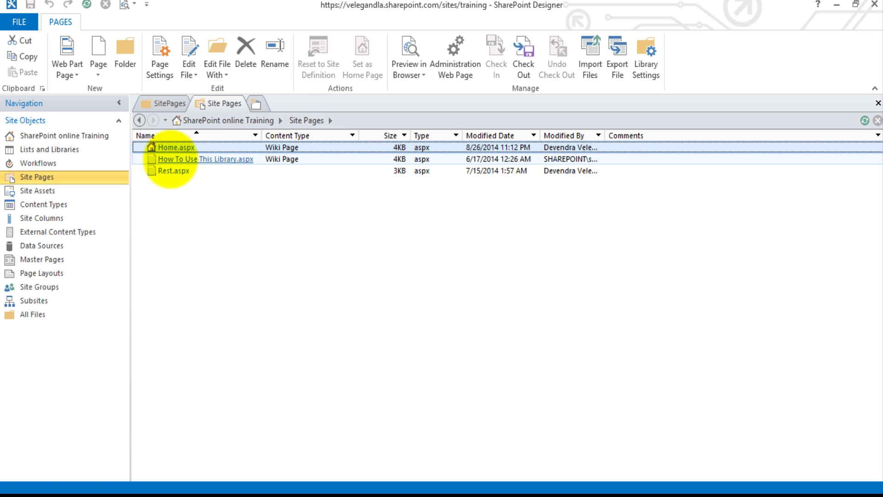
pyautogui.rightClick(171, 149)
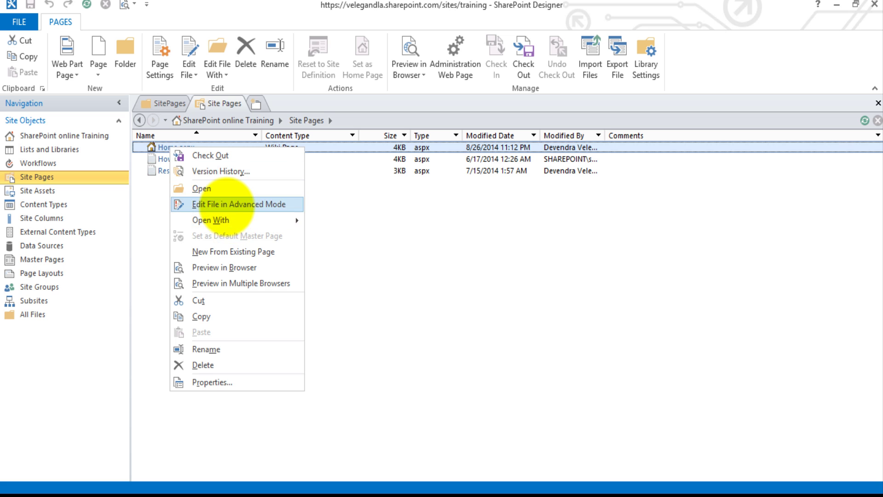
pyautogui.click(226, 204)
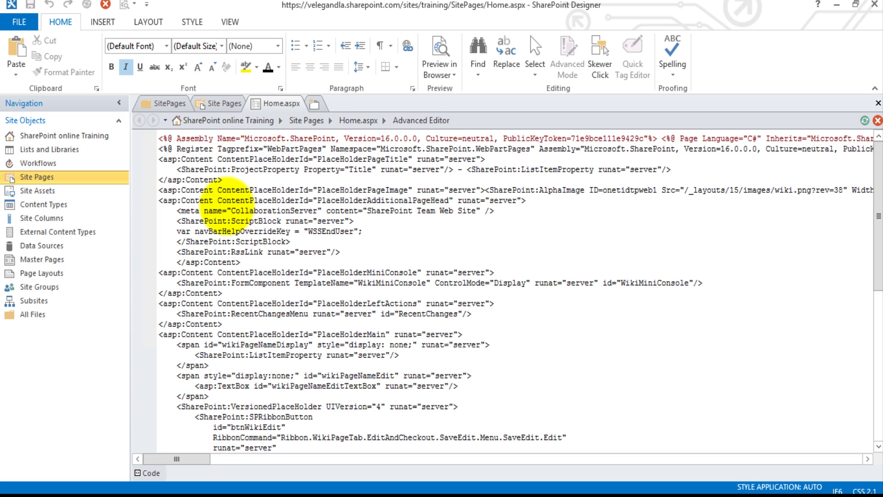
# Step: Select the XsltListViewWebPart markup in Home.aspx and show the Web Part Tools Format tab
pyautogui.scroll(-9, 527, 380)
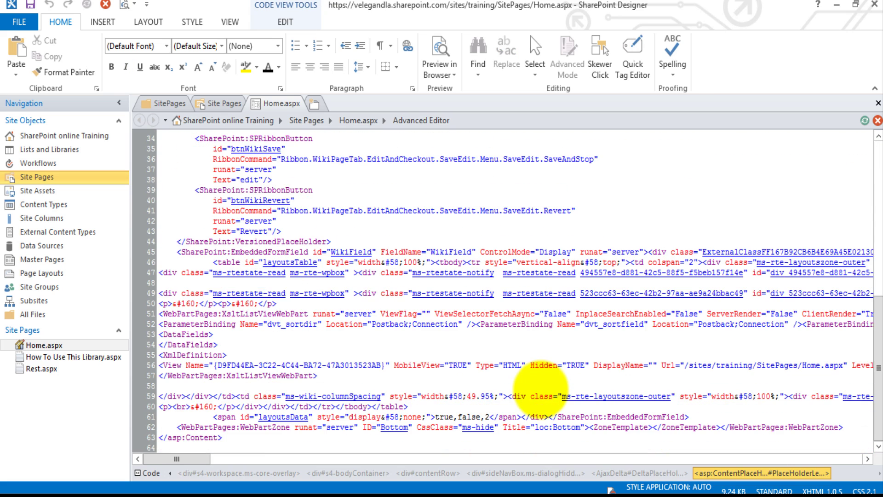
pyautogui.click(259, 313)
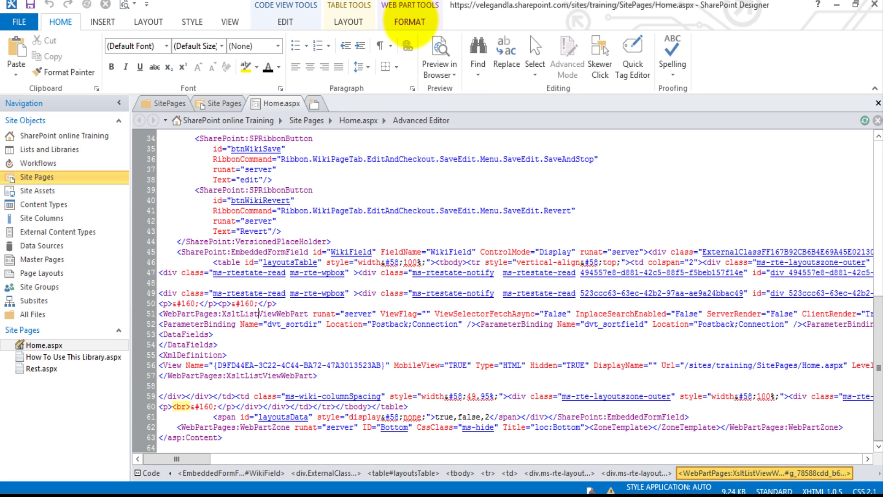
pyautogui.click(410, 22)
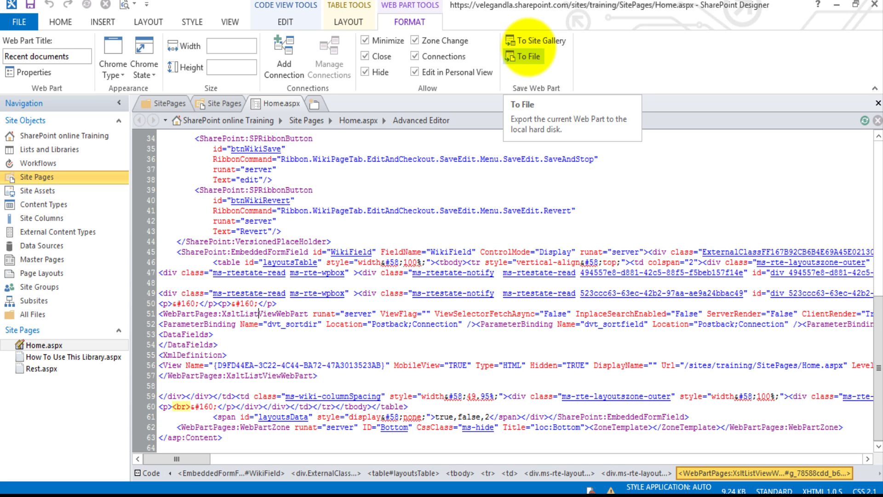
# Step: Export the Recent documents web part to the Desktop as WebPartB and open it in Notepad++
pyautogui.click(529, 41)
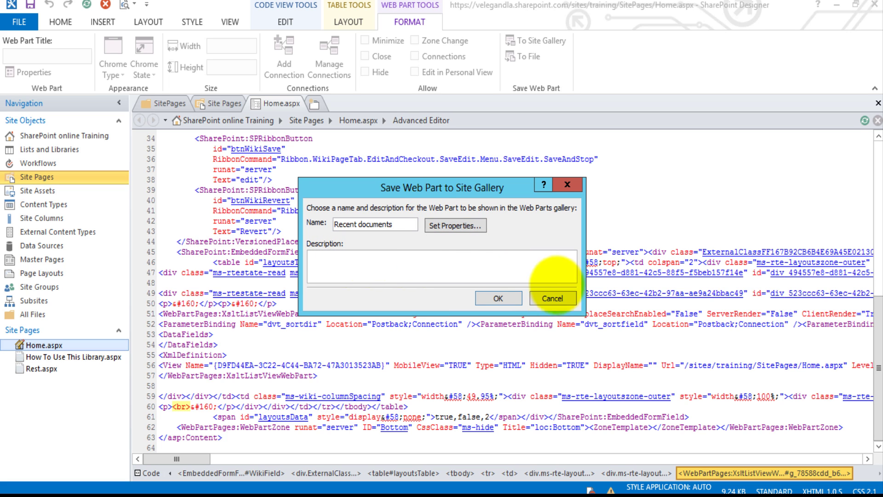
pyautogui.click(551, 298)
pyautogui.click(524, 56)
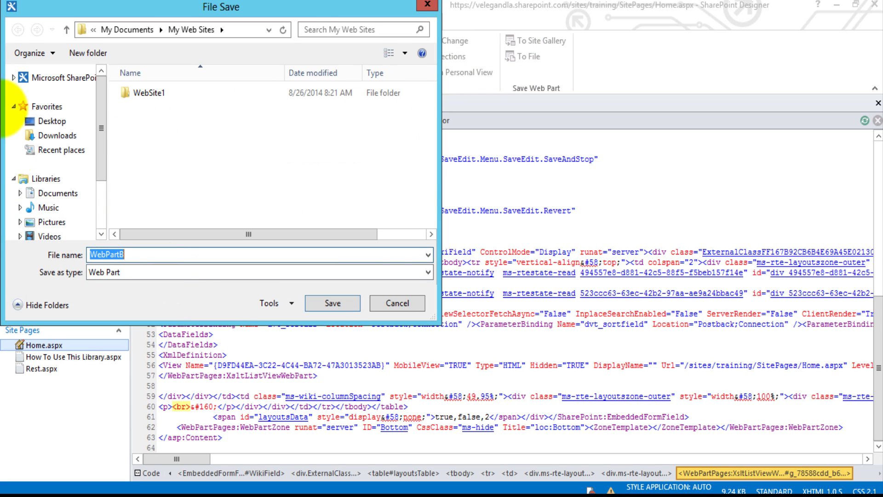
pyautogui.click(51, 119)
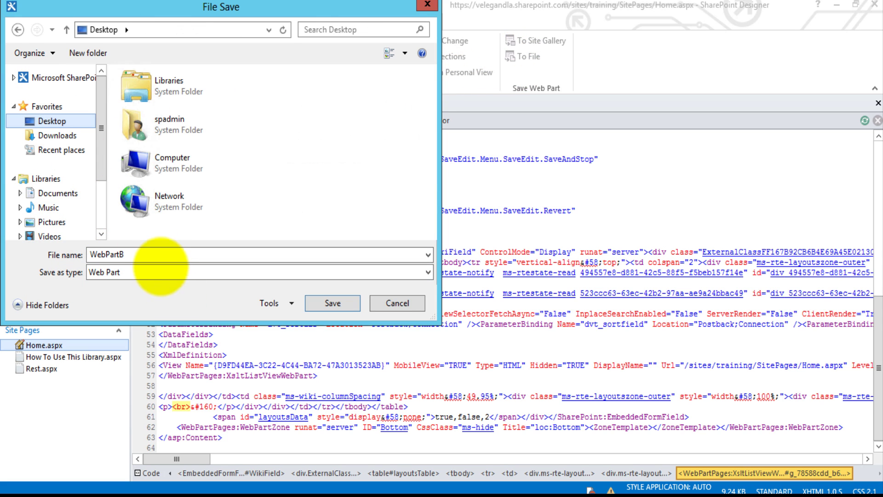
pyautogui.click(179, 256)
pyautogui.click(332, 303)
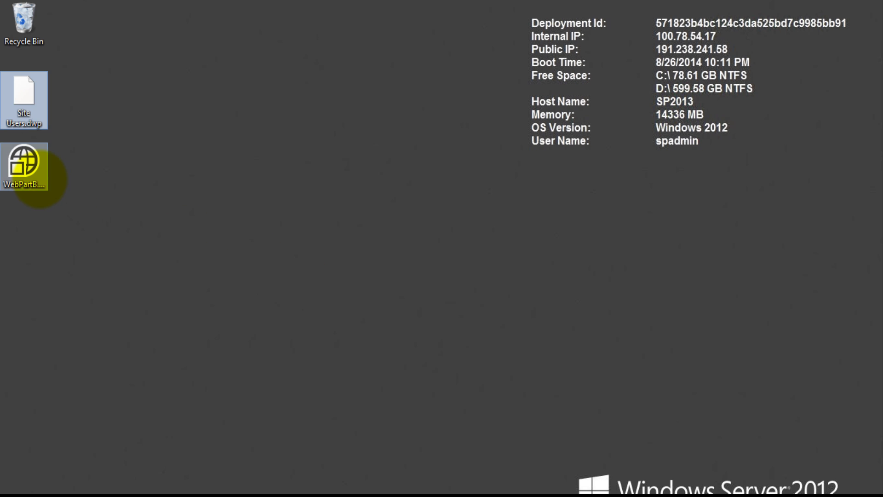
pyautogui.rightClick(40, 179)
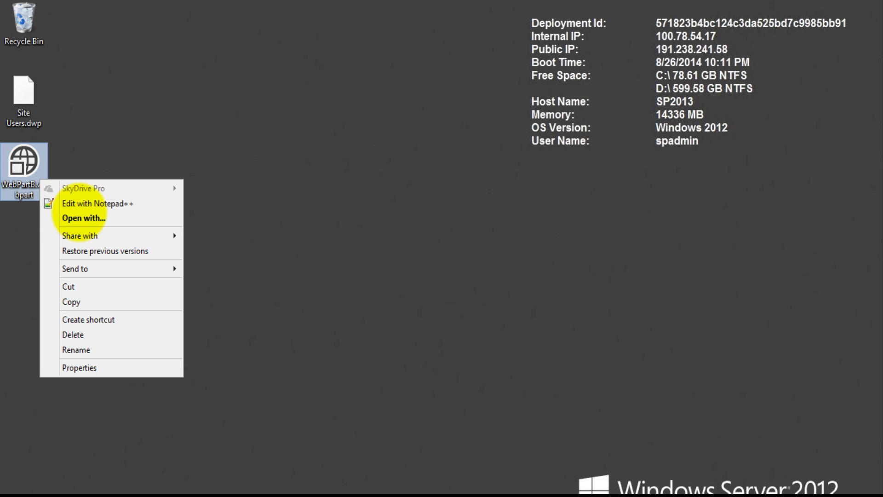
pyautogui.click(97, 204)
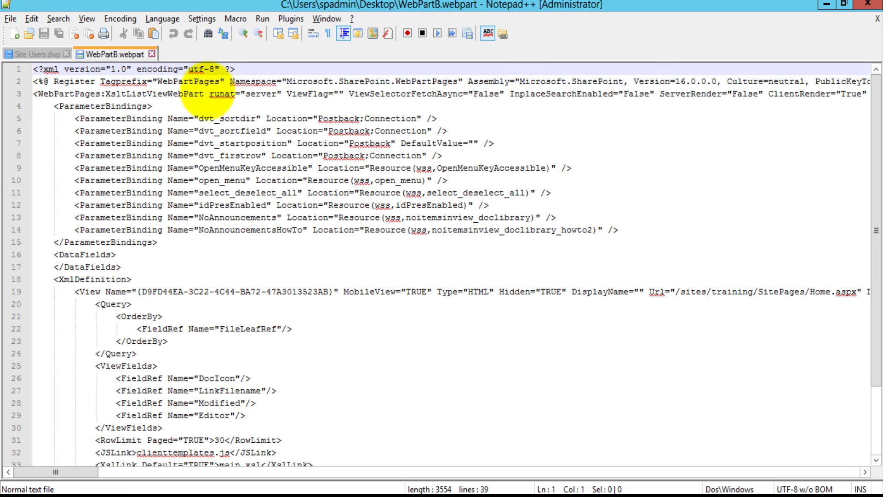
# Step: Split the XsltListViewWebPart tag before runat, InplaceSearchEnabled, InitialAsyncDataFetch, NoDefaultStyle, ListName, DataSourceID
pyautogui.click(209, 93)
pyautogui.press('Return')
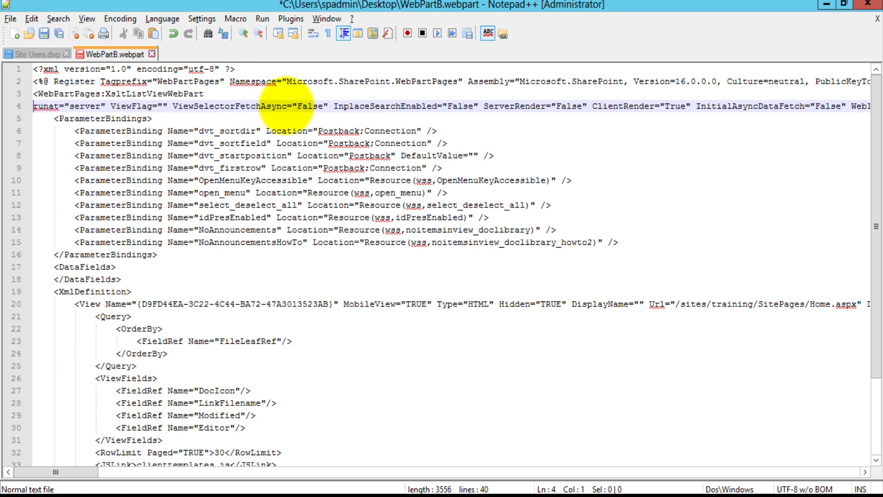
pyautogui.click(334, 106)
pyautogui.press('Return')
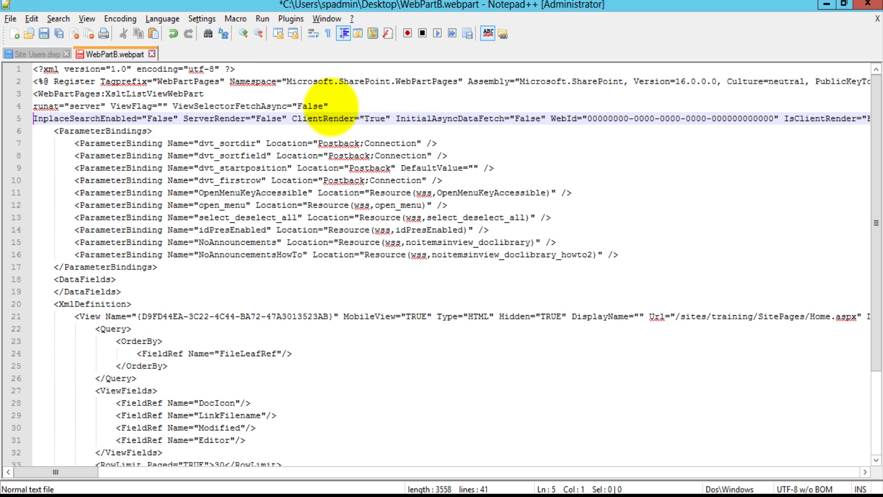
pyautogui.press('Return')
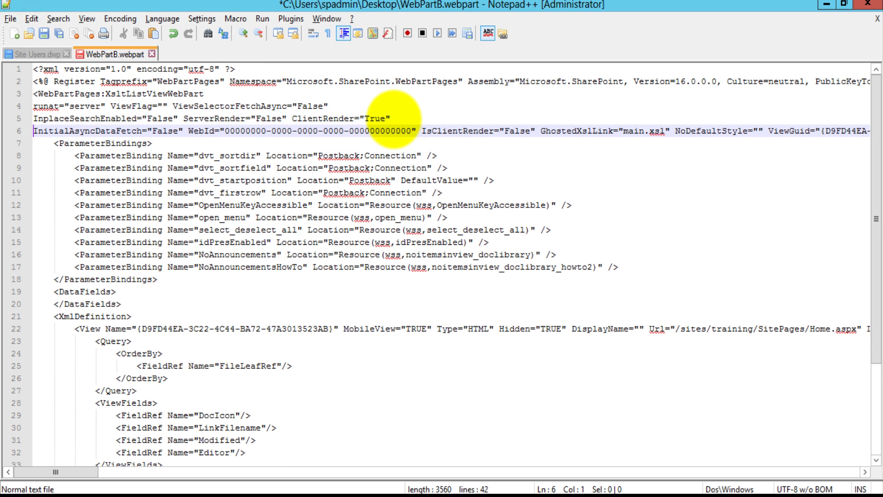
pyautogui.click(674, 131)
pyautogui.press('Return')
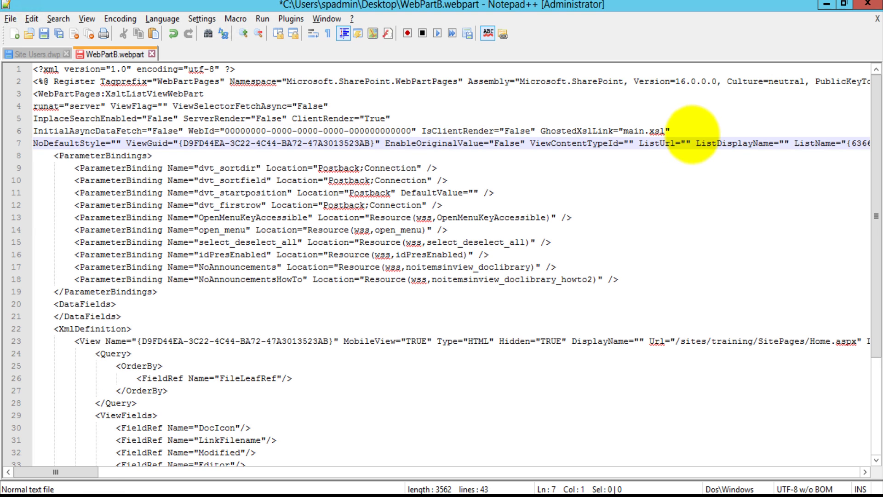
pyautogui.press('Return')
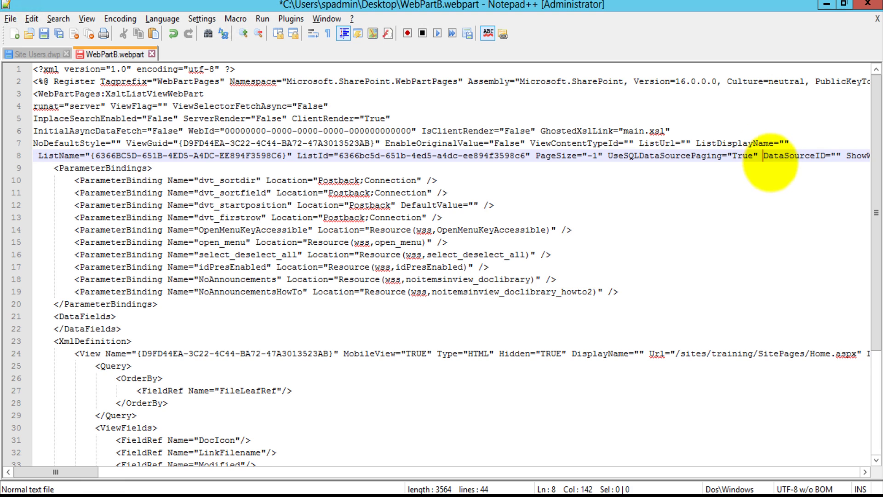
pyautogui.press('Return')
# Step: Put Title="Recent documents" on its own line and save WebPartB.webpart
pyautogui.click(711, 167)
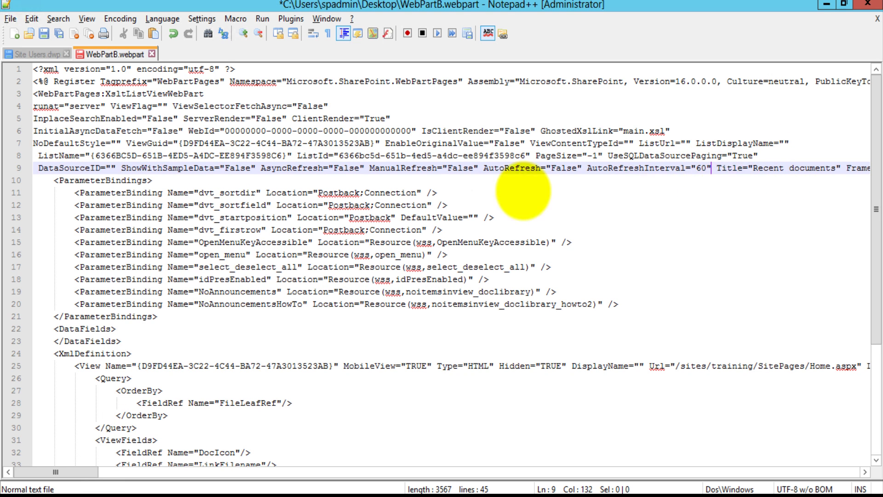
pyautogui.press('Return')
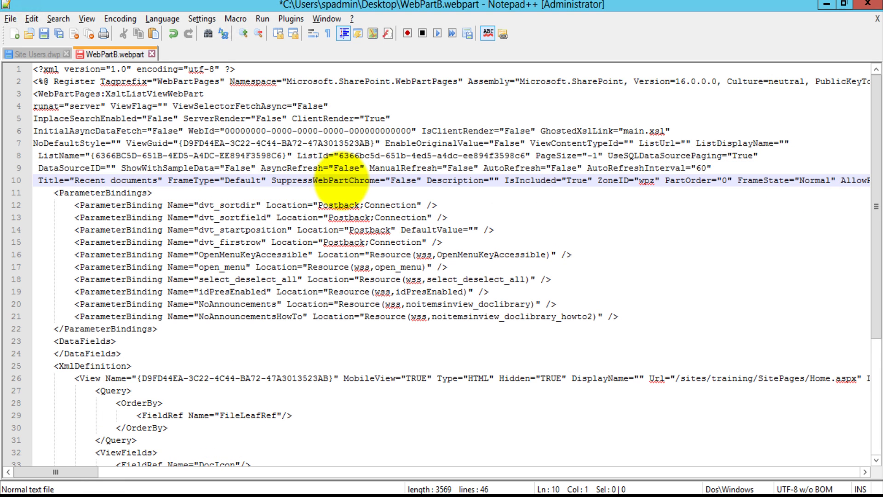
pyautogui.moveTo(876, 202); pyautogui.dragTo(877, 124)
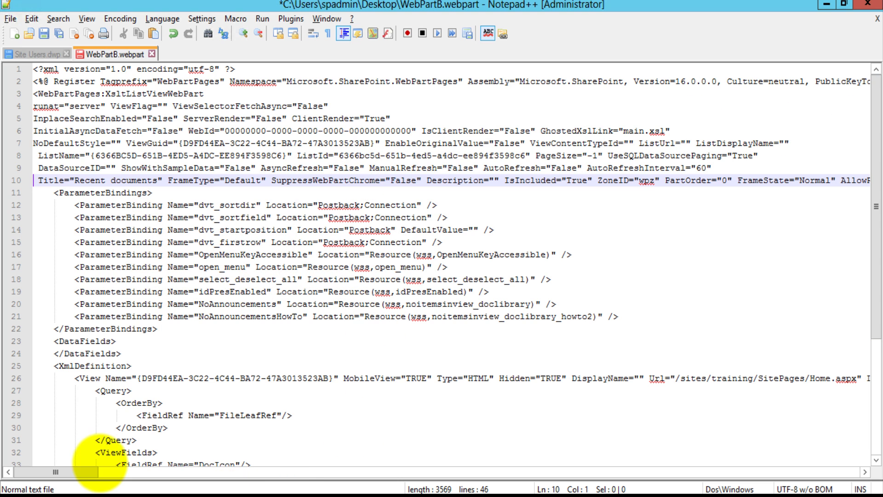
pyautogui.moveTo(76, 472); pyautogui.dragTo(42, 465)
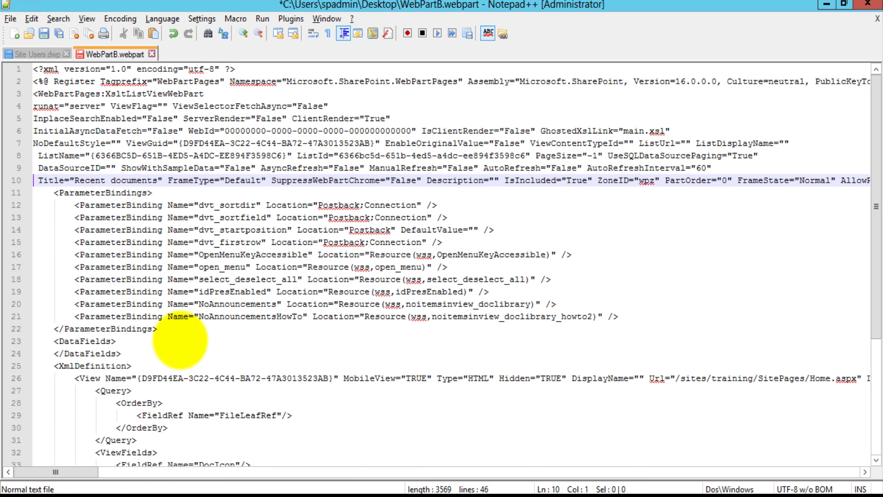
pyautogui.hotkey('ctrl', 's')
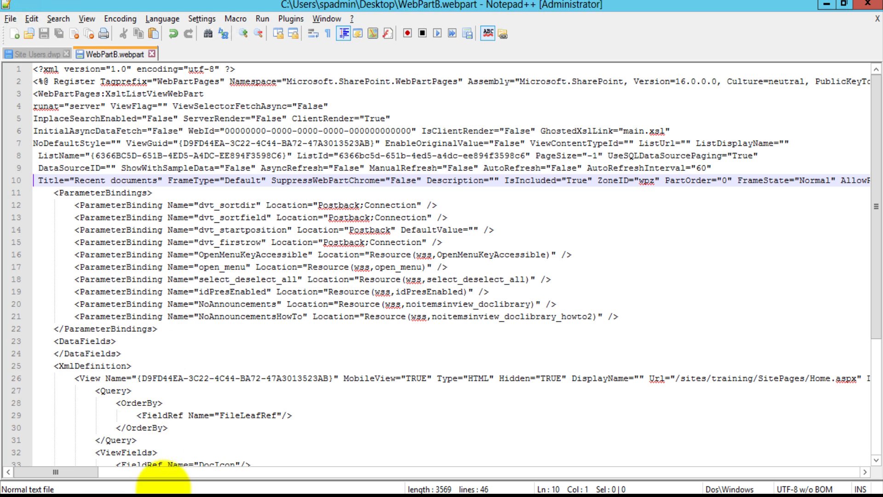
# Step: Edit the SharePoint Training home page below the tiles and bring up the web part picker
pyautogui.moveTo(179, 491)
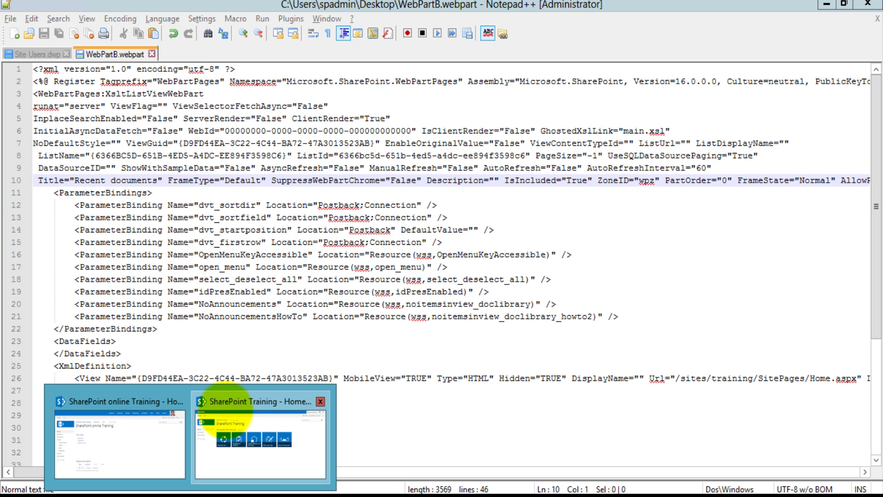
pyautogui.click(225, 411)
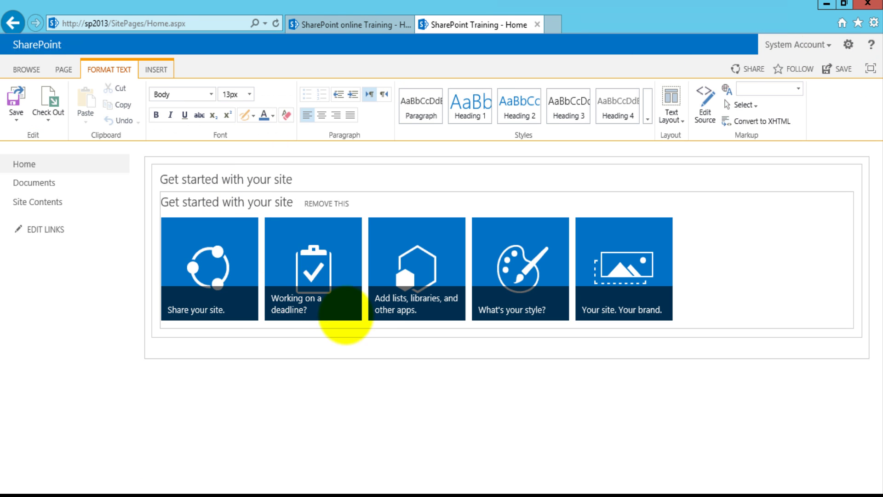
pyautogui.click(218, 352)
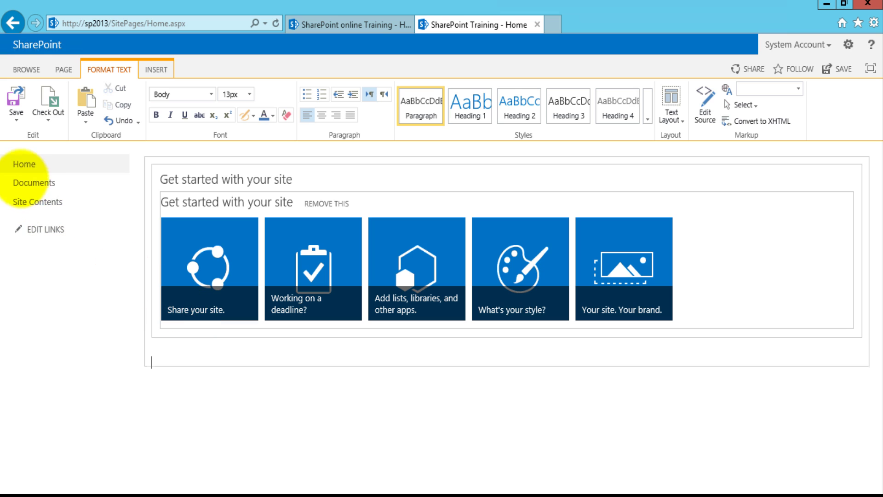
pyautogui.click(156, 69)
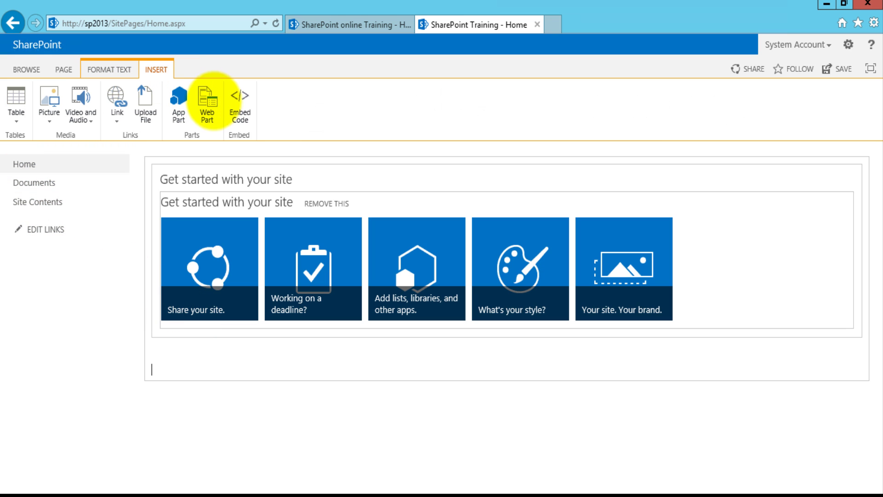
pyautogui.click(207, 105)
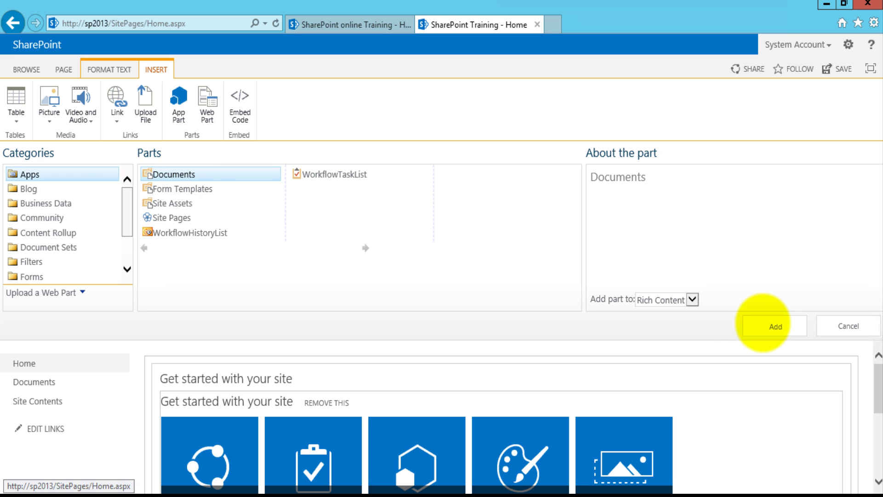
# Step: Insert the Documents web part, retitle it 'Recent Documents', and save the page
pyautogui.click(774, 326)
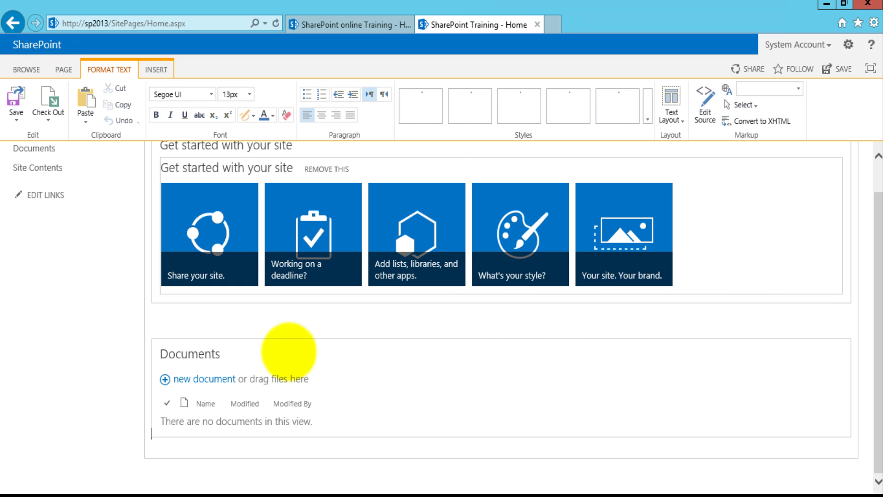
pyautogui.click(824, 351)
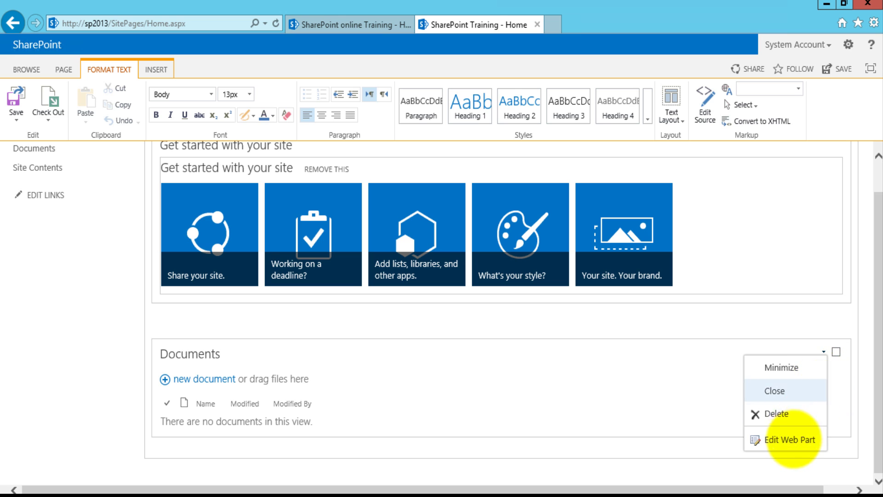
pyautogui.click(793, 439)
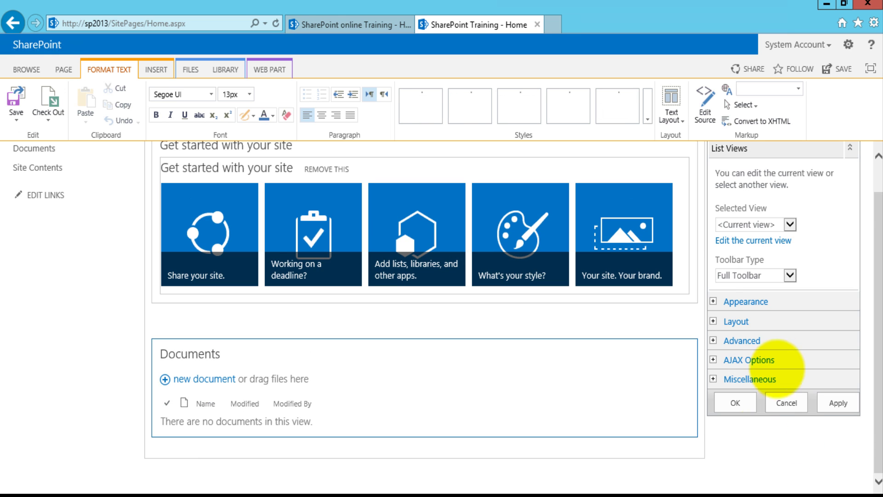
pyautogui.click(729, 303)
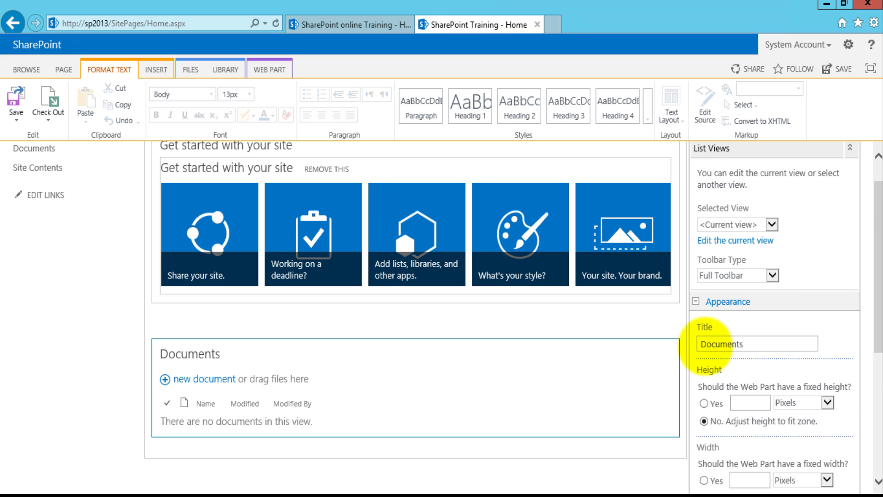
pyautogui.click(704, 347)
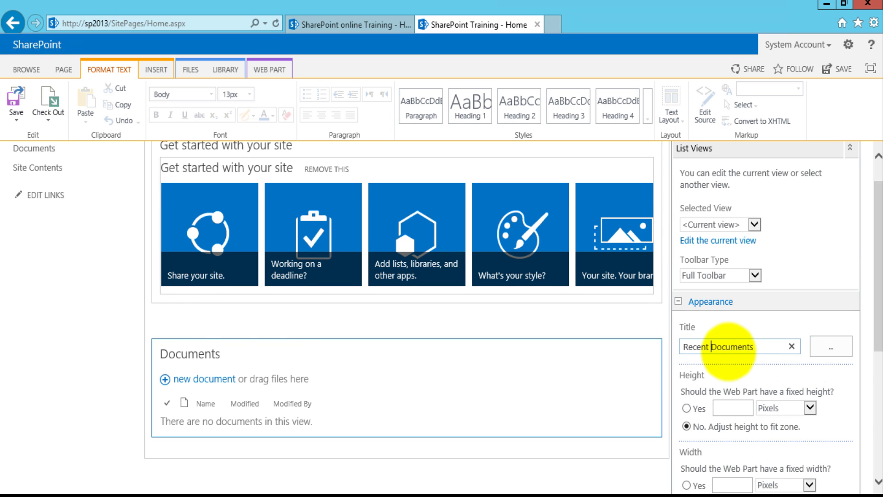
pyautogui.scroll(-3, 728, 350)
pyautogui.scroll(-2, 728, 350)
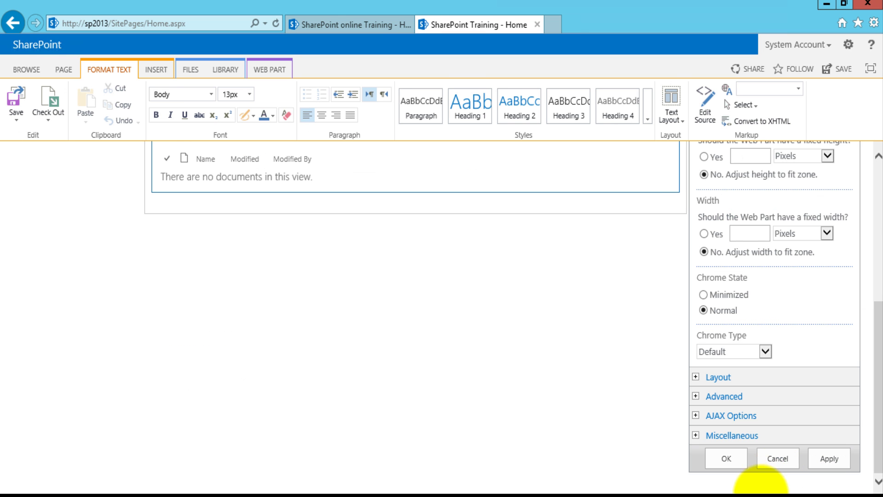
pyautogui.click(726, 458)
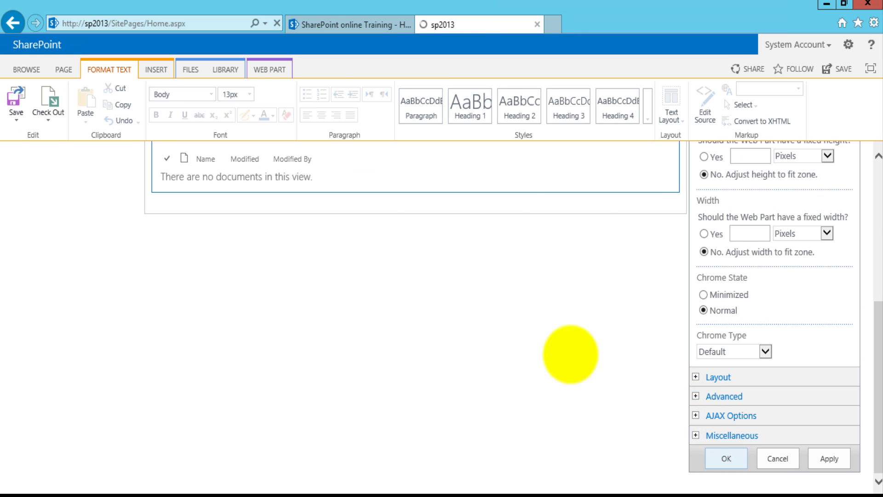
pyautogui.click(19, 92)
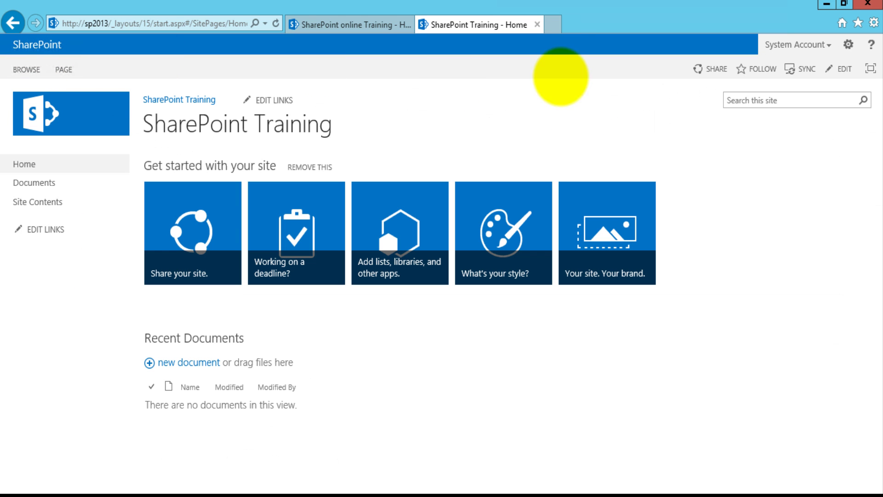
# Step: In SharePoint Designer for the sp2013 site, edit Site Pages' Home.aspx in Advanced Mode
pyautogui.moveTo(160, 487)
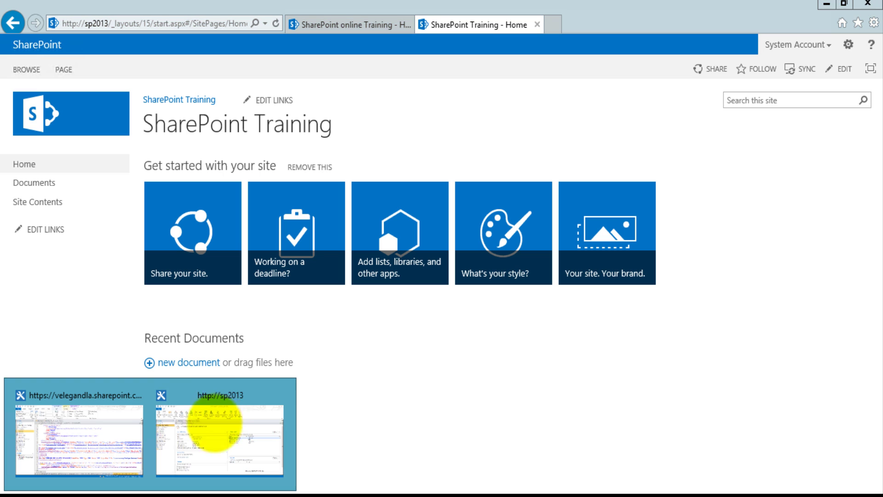
pyautogui.click(213, 392)
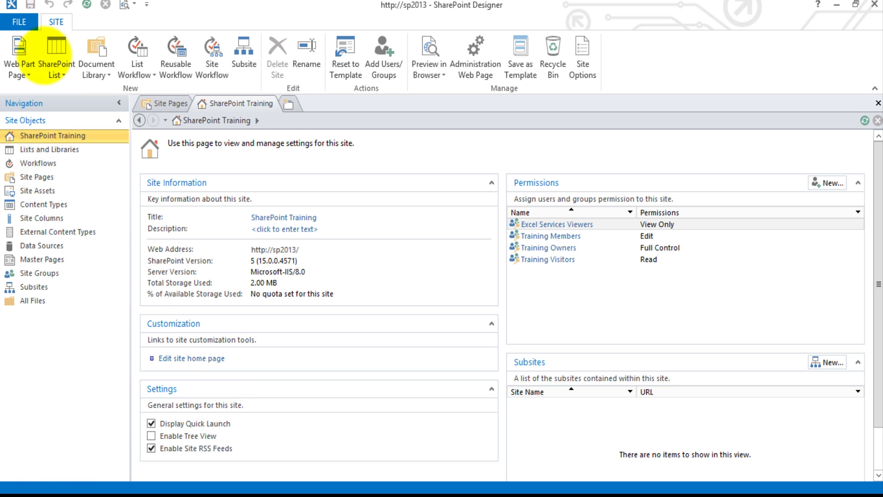
pyautogui.click(87, 5)
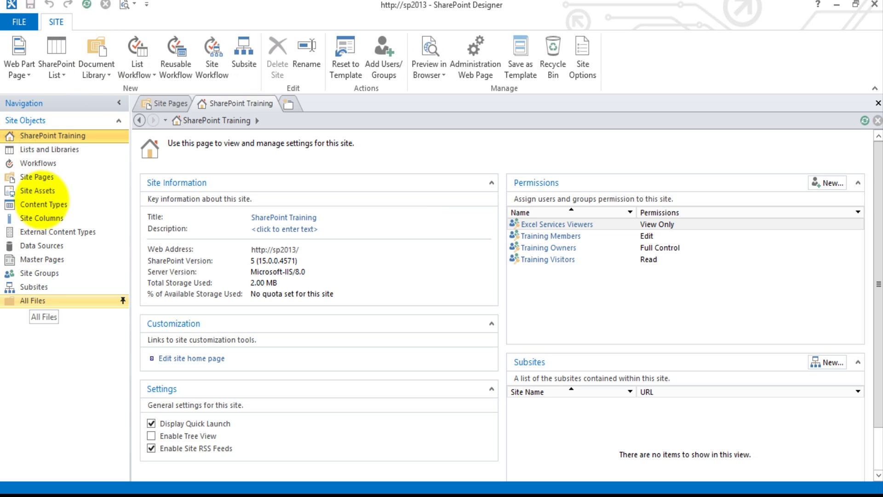
pyautogui.click(43, 174)
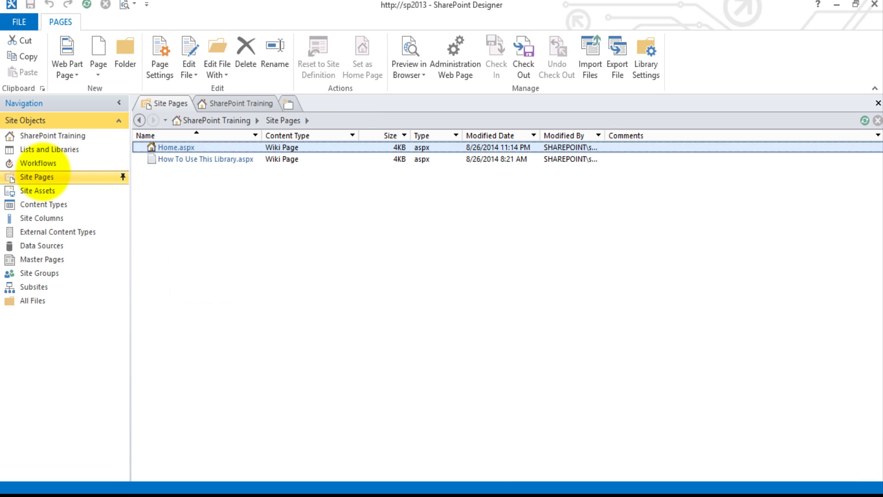
pyautogui.click(176, 147)
pyautogui.rightClick(176, 147)
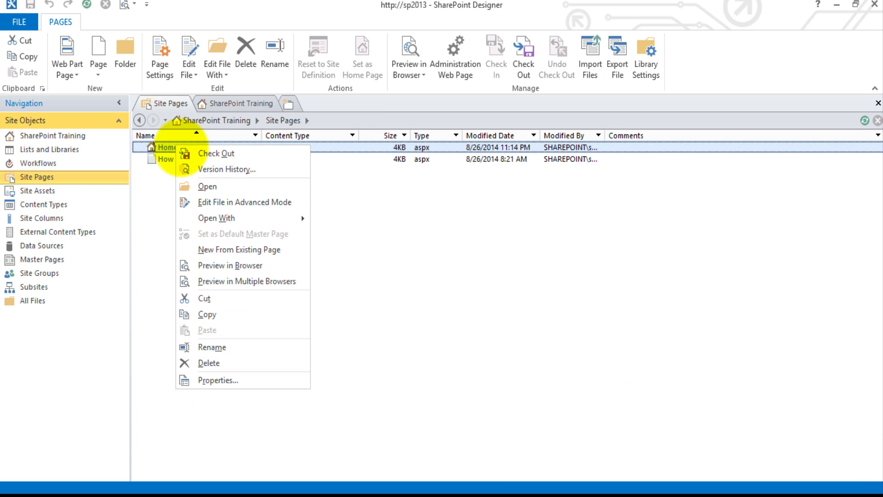
pyautogui.click(245, 201)
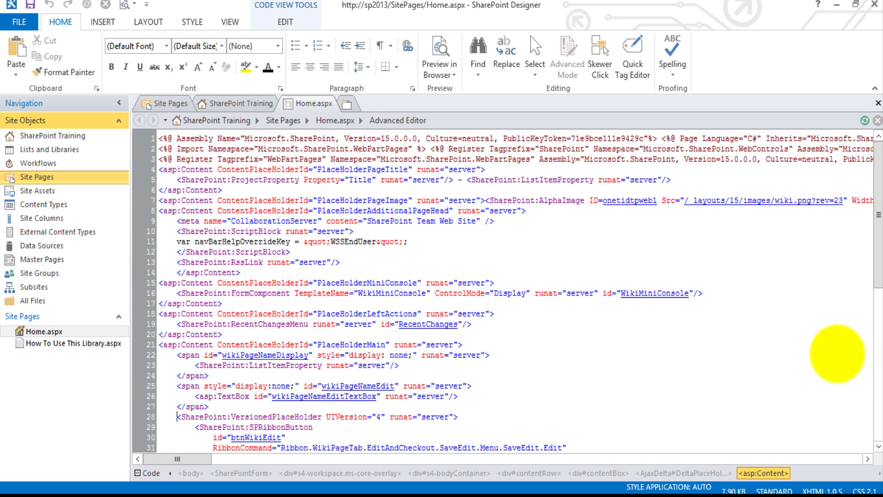
# Step: Export the XsltListViewWebPart (Recent Documents) to the Desktop as WebPartD
pyautogui.click(878, 391)
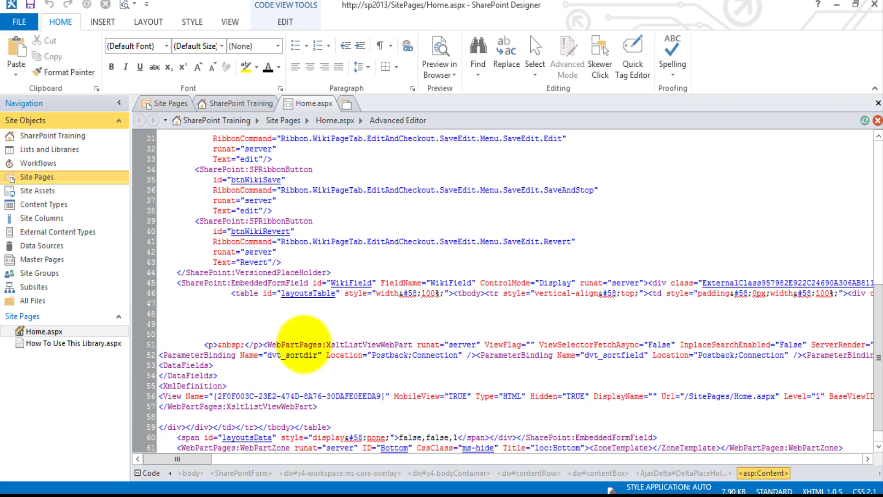
pyautogui.scroll(1, 299, 347)
pyautogui.click(348, 355)
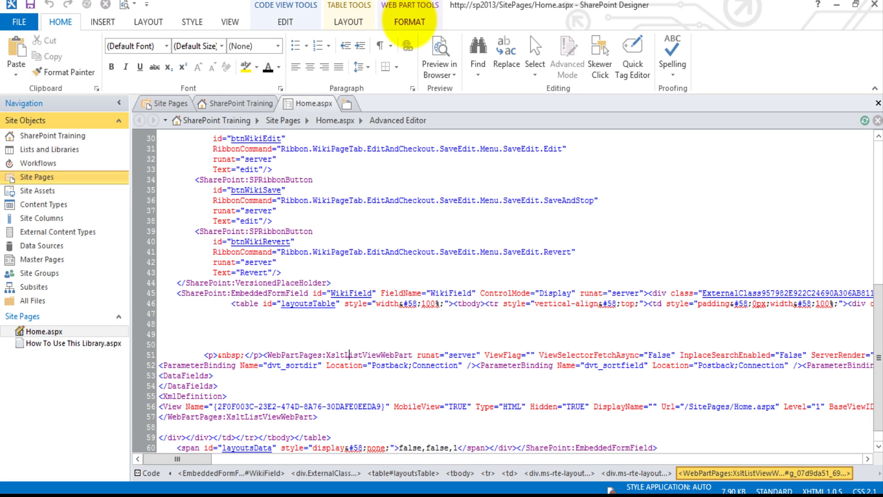
pyautogui.click(409, 22)
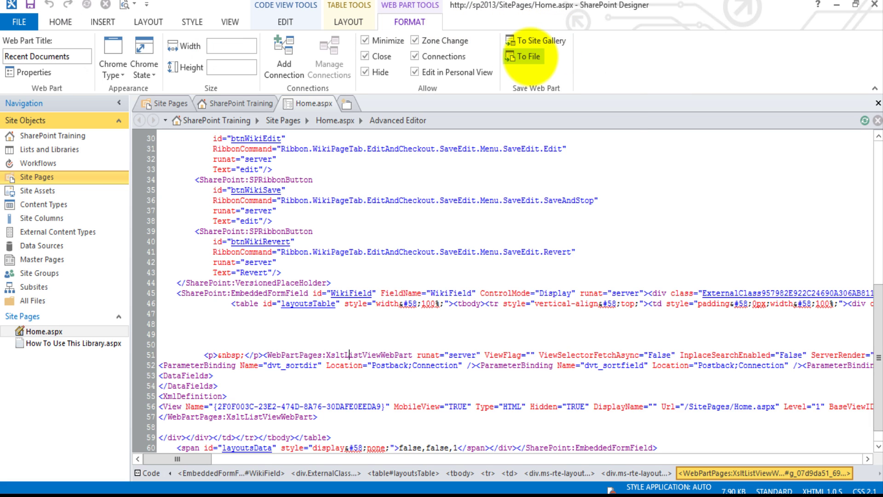
pyautogui.click(528, 56)
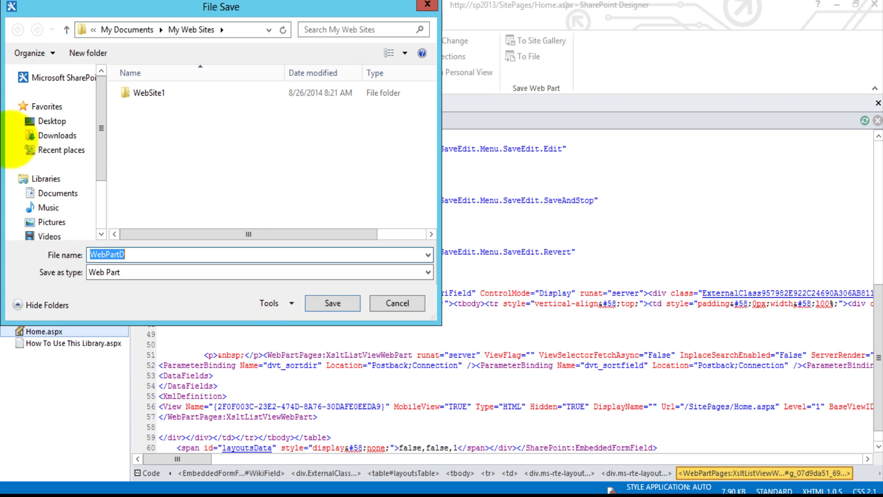
pyautogui.click(51, 121)
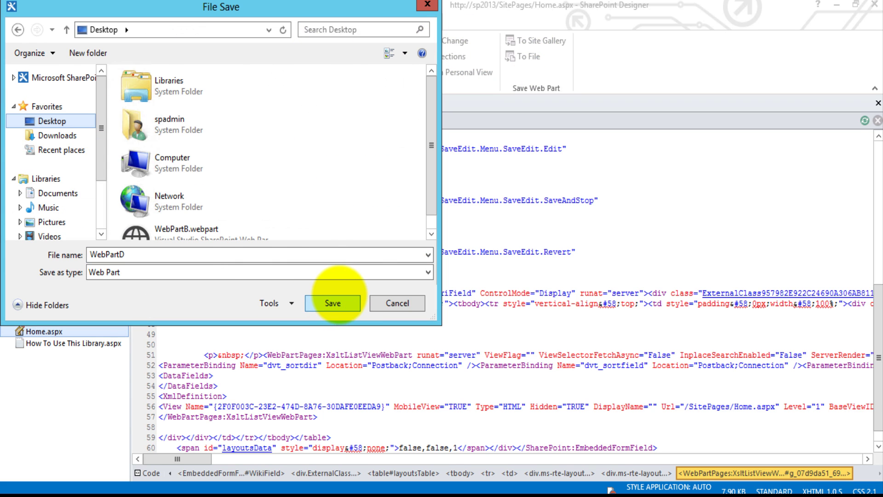
pyautogui.click(332, 302)
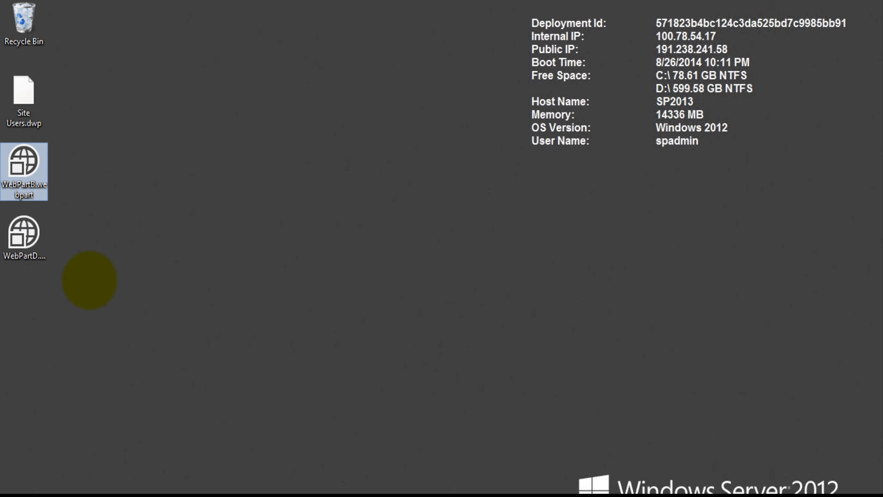
# Step: Open WebPartD.webpart from the desktop in Notepad++ and scroll through its XML
pyautogui.rightClick(23, 233)
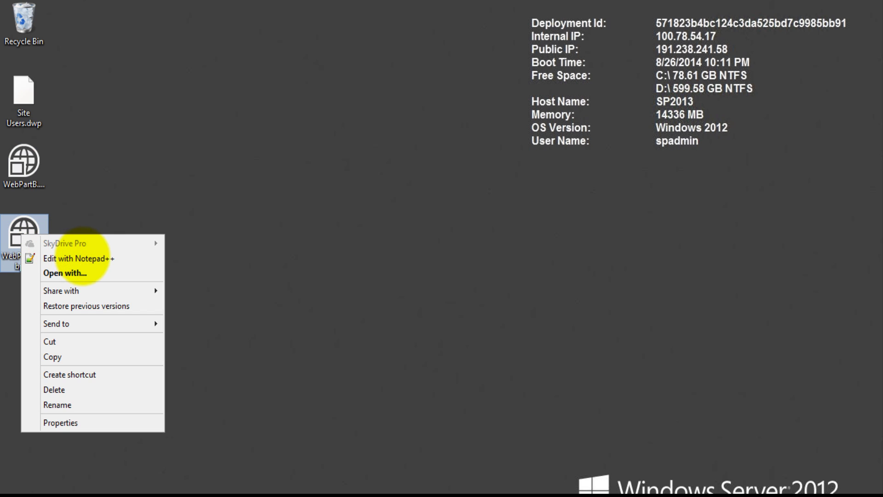
pyautogui.click(83, 258)
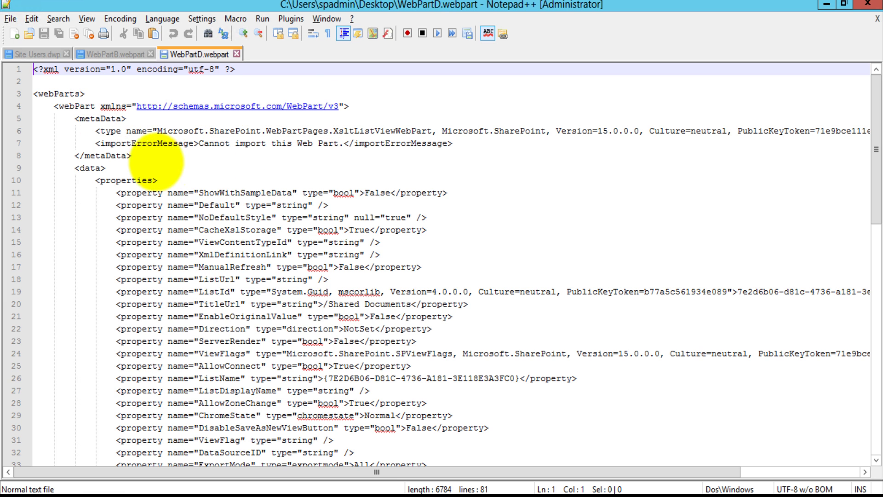
pyautogui.scroll(-8, 122, 205)
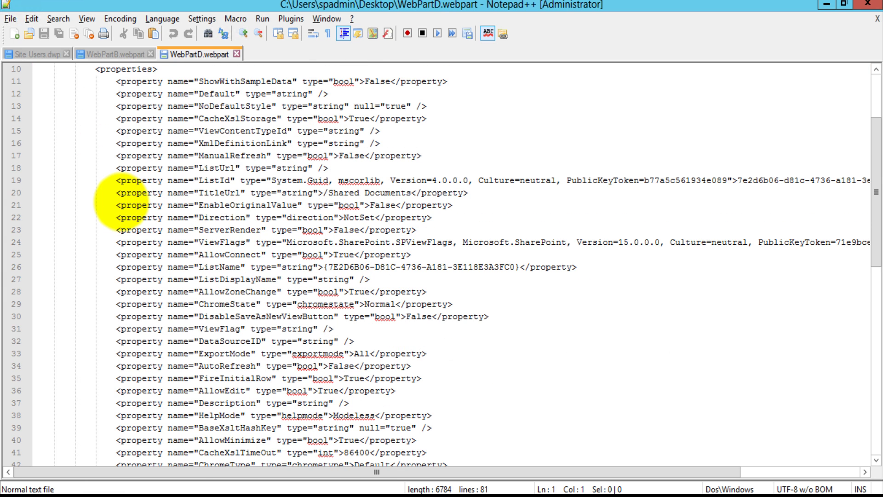
pyautogui.scroll(-3, 137, 354)
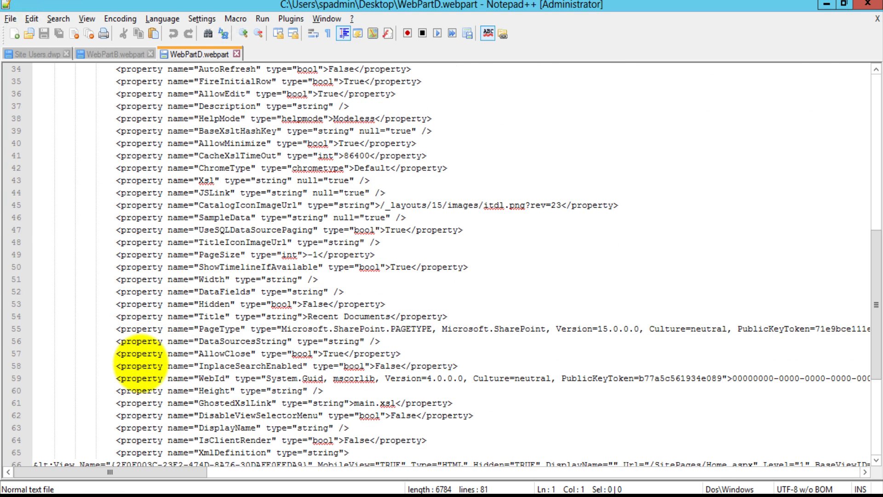
# Step: Compare WebPartD.webpart with Site Users.dwp, ending on Site Users.dwp's Height line
pyautogui.click(38, 54)
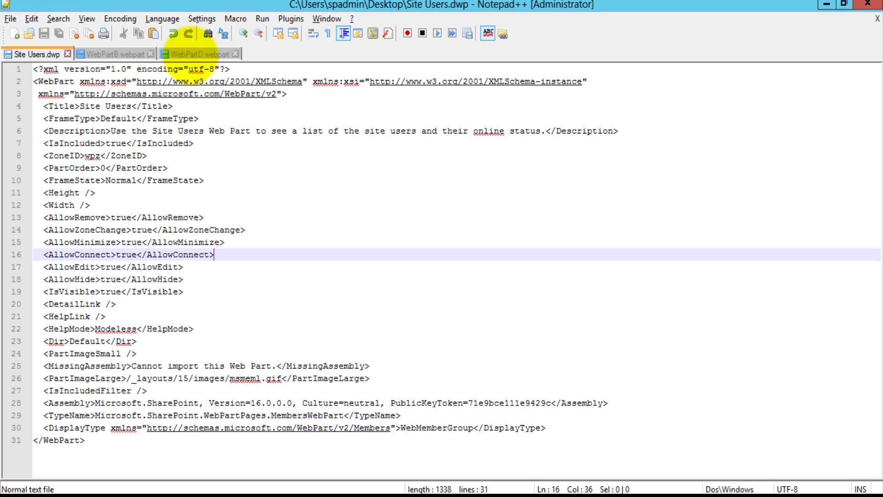
pyautogui.click(197, 54)
pyautogui.scroll(-2, 175, 260)
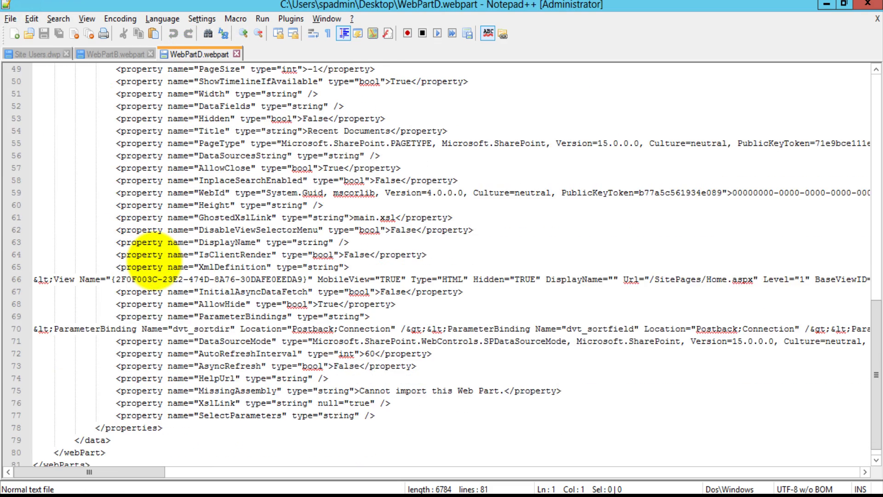
pyautogui.scroll(4, 498, 360)
pyautogui.scroll(12, 498, 360)
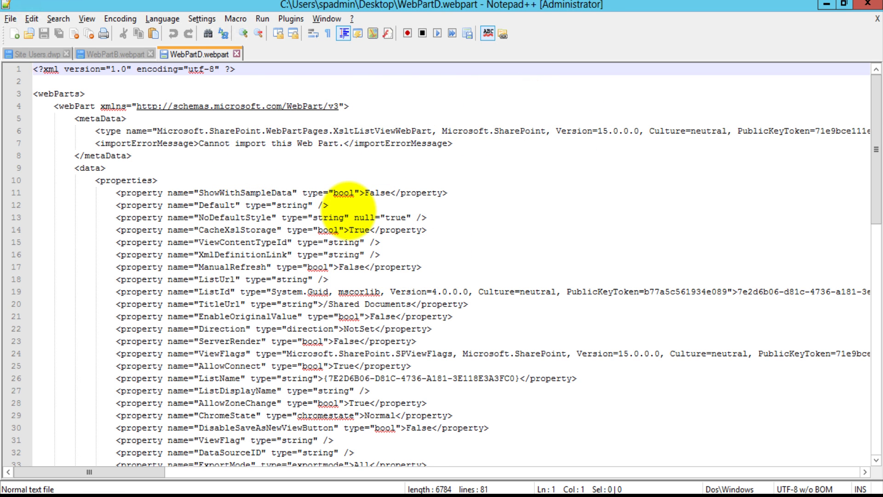
pyautogui.scroll(-7, 338, 193)
pyautogui.scroll(-2, 351, 208)
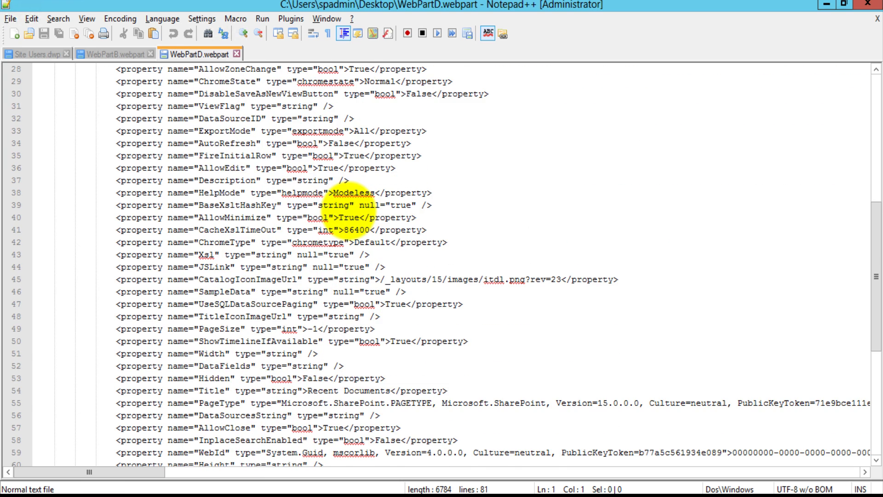
pyautogui.scroll(-5, 349, 210)
pyautogui.click(33, 55)
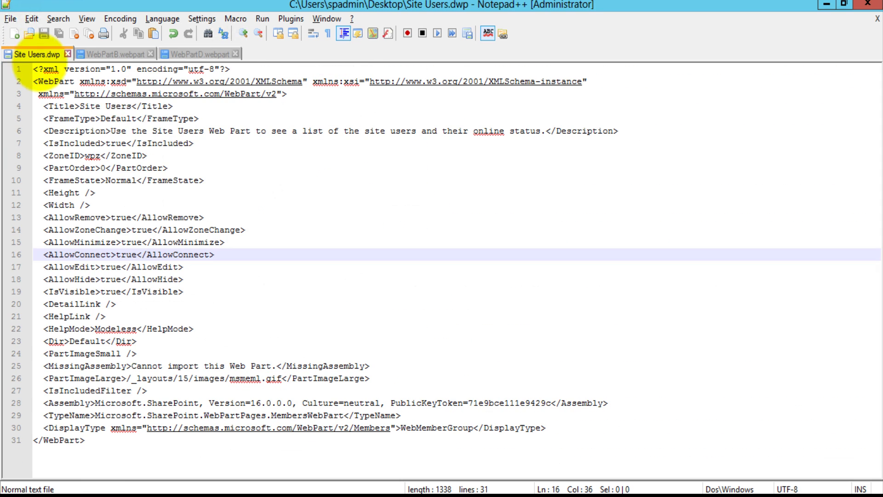
pyautogui.click(232, 194)
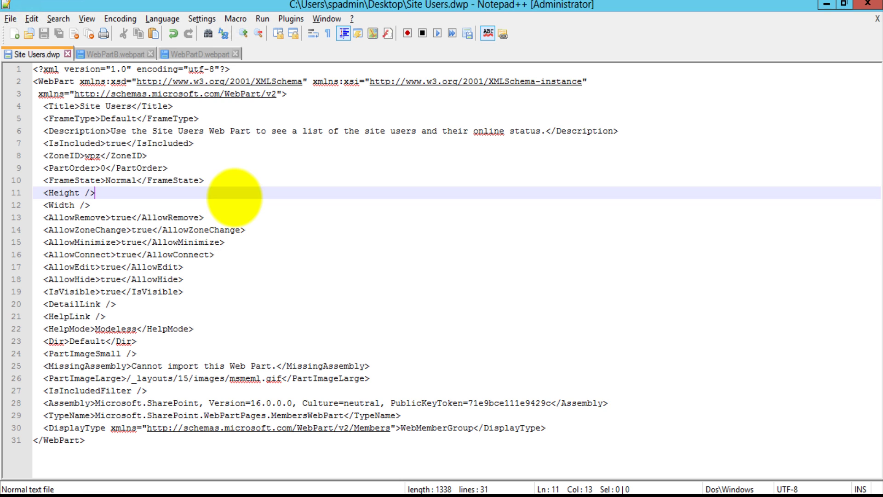
# Step: Reach the online Training site's Web Part Gallery via Site Settings and browse its files
pyautogui.moveTo(183, 482)
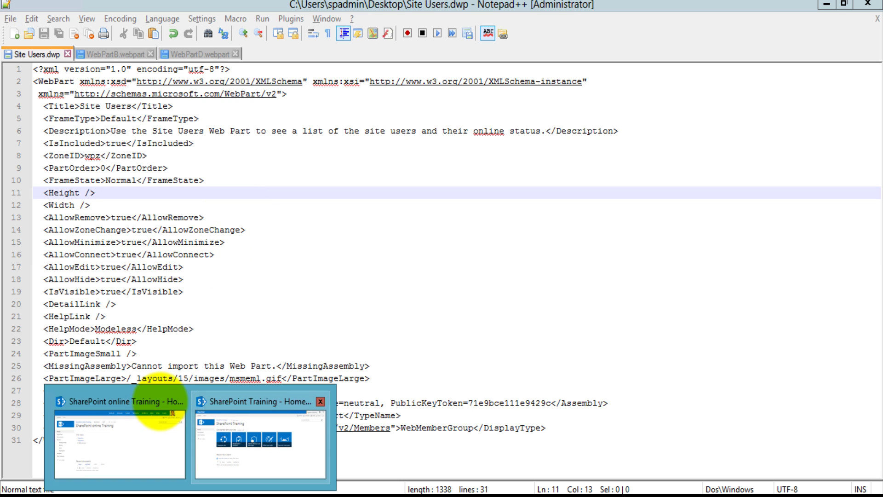
pyautogui.click(157, 405)
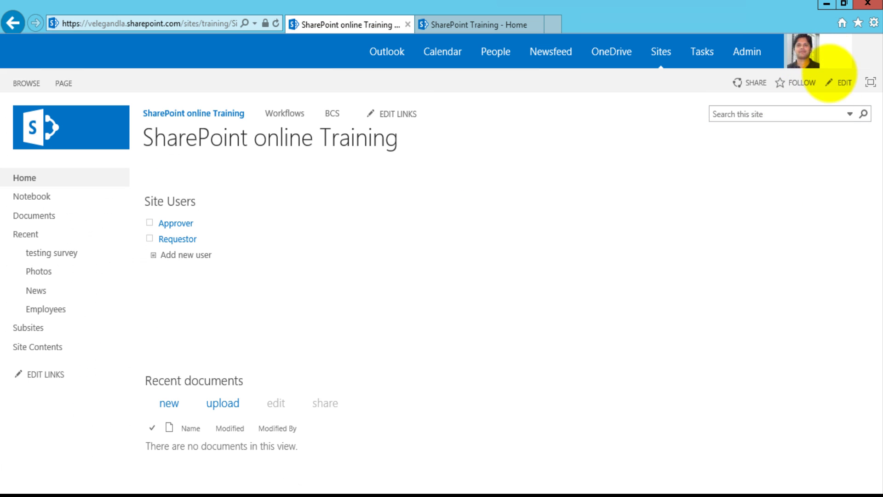
pyautogui.click(836, 49)
pyautogui.click(776, 296)
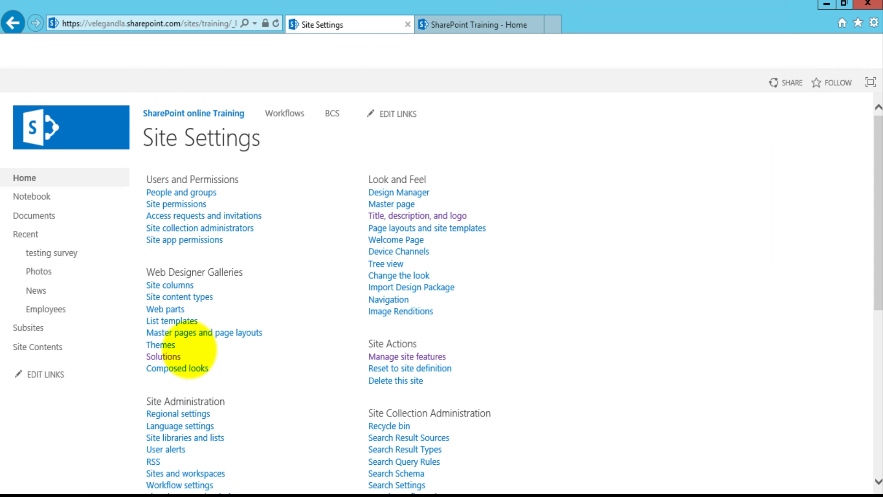
pyautogui.click(165, 310)
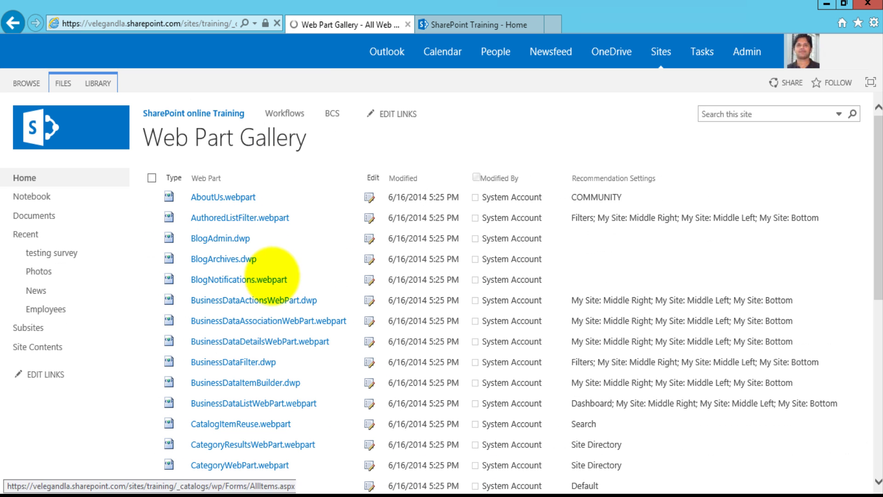
pyautogui.scroll(-5, 290, 384)
pyautogui.scroll(-3, 289, 386)
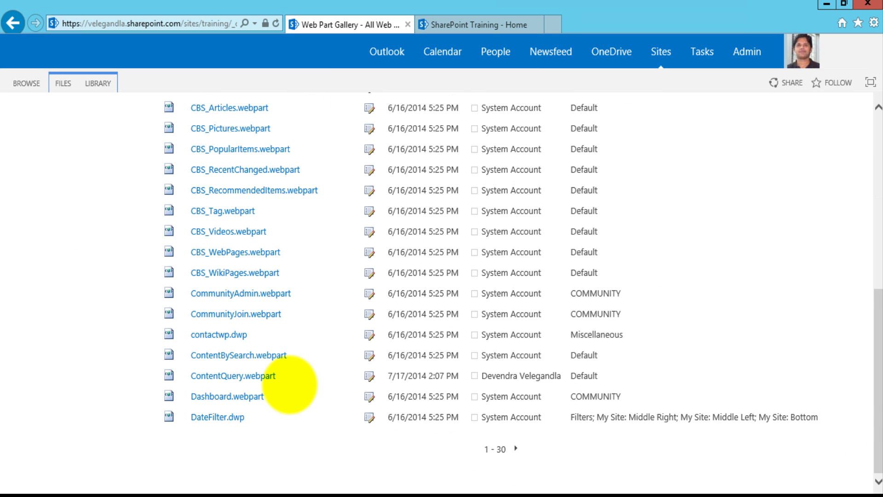
pyautogui.scroll(1, 322, 419)
pyautogui.scroll(4, 296, 416)
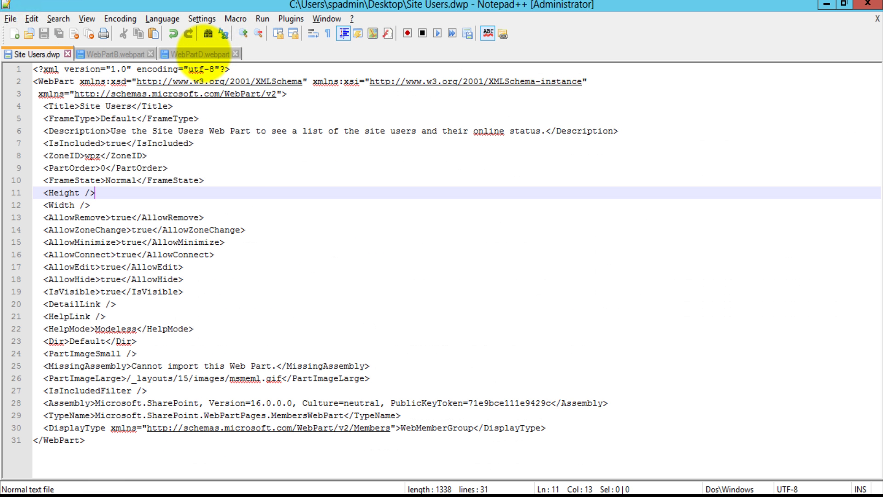
# Step: Show WebPartD.webpart's XsltListViewWebPart XML from the first line in Notepad++
pyautogui.click(200, 53)
pyautogui.scroll(9, 202, 225)
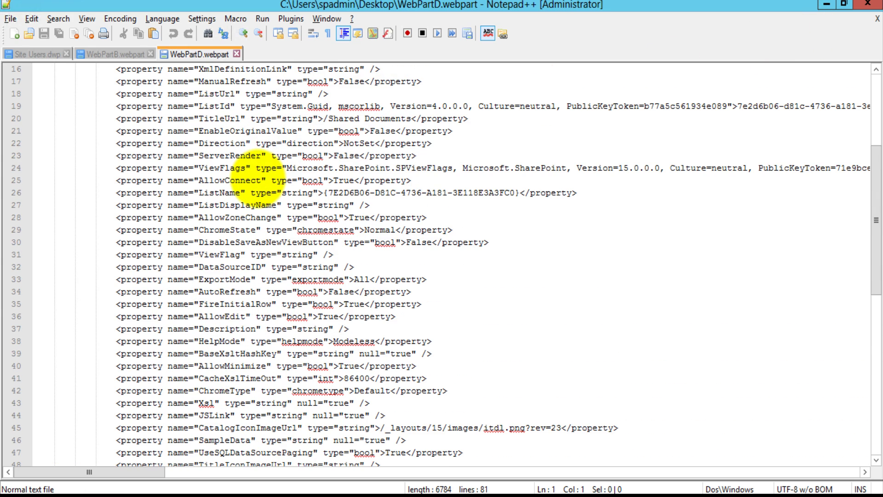
pyautogui.scroll(5, 258, 175)
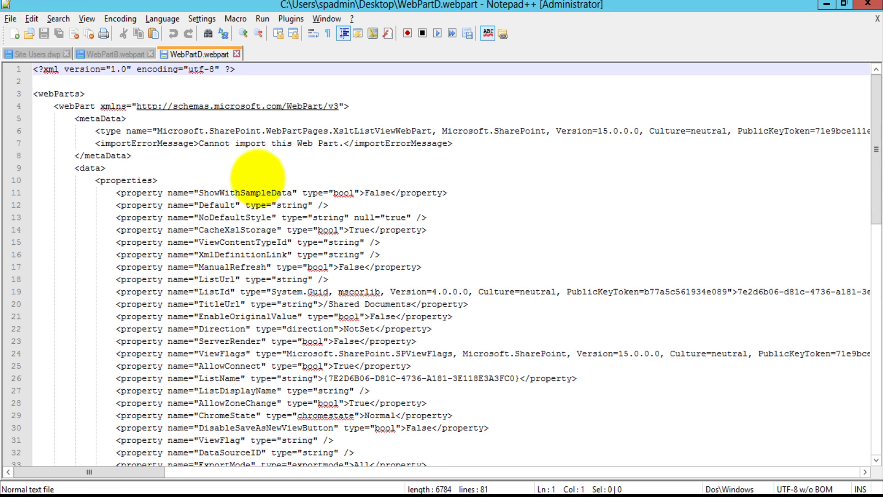